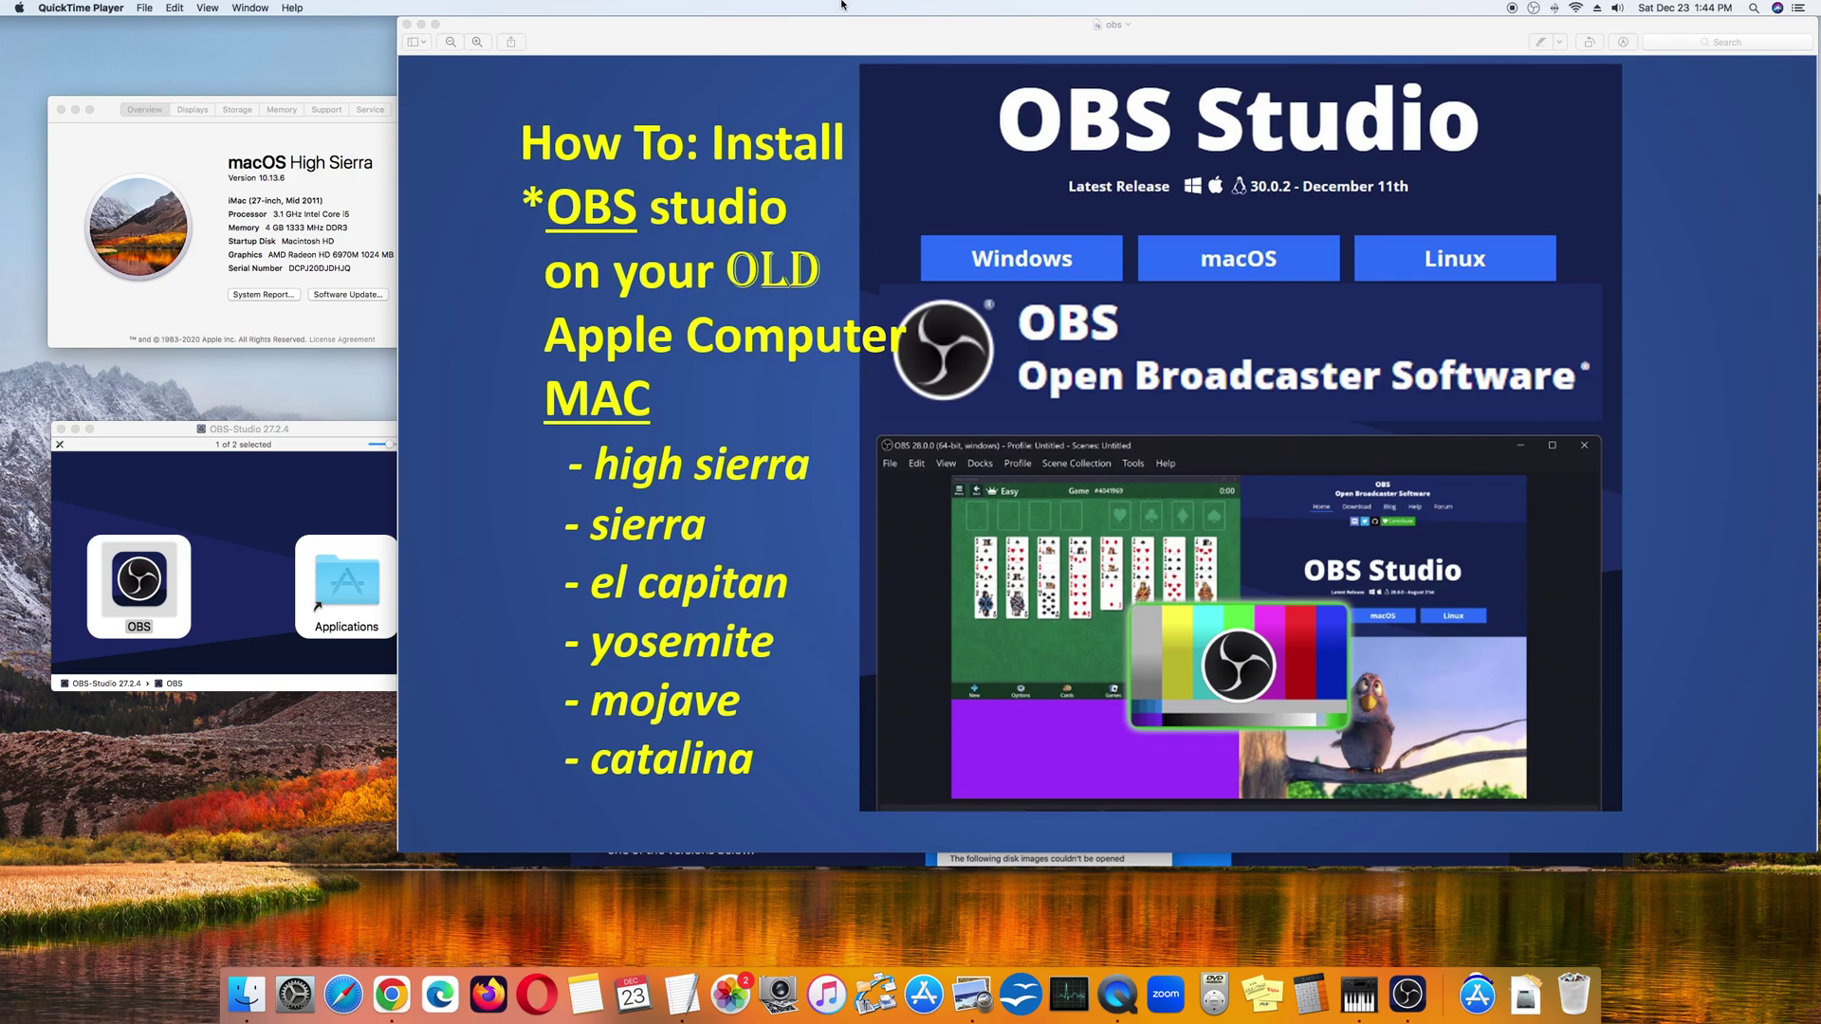
Minimize the QuickTime title slide to reveal the OBS macOS Versions page
left_click(423, 24)
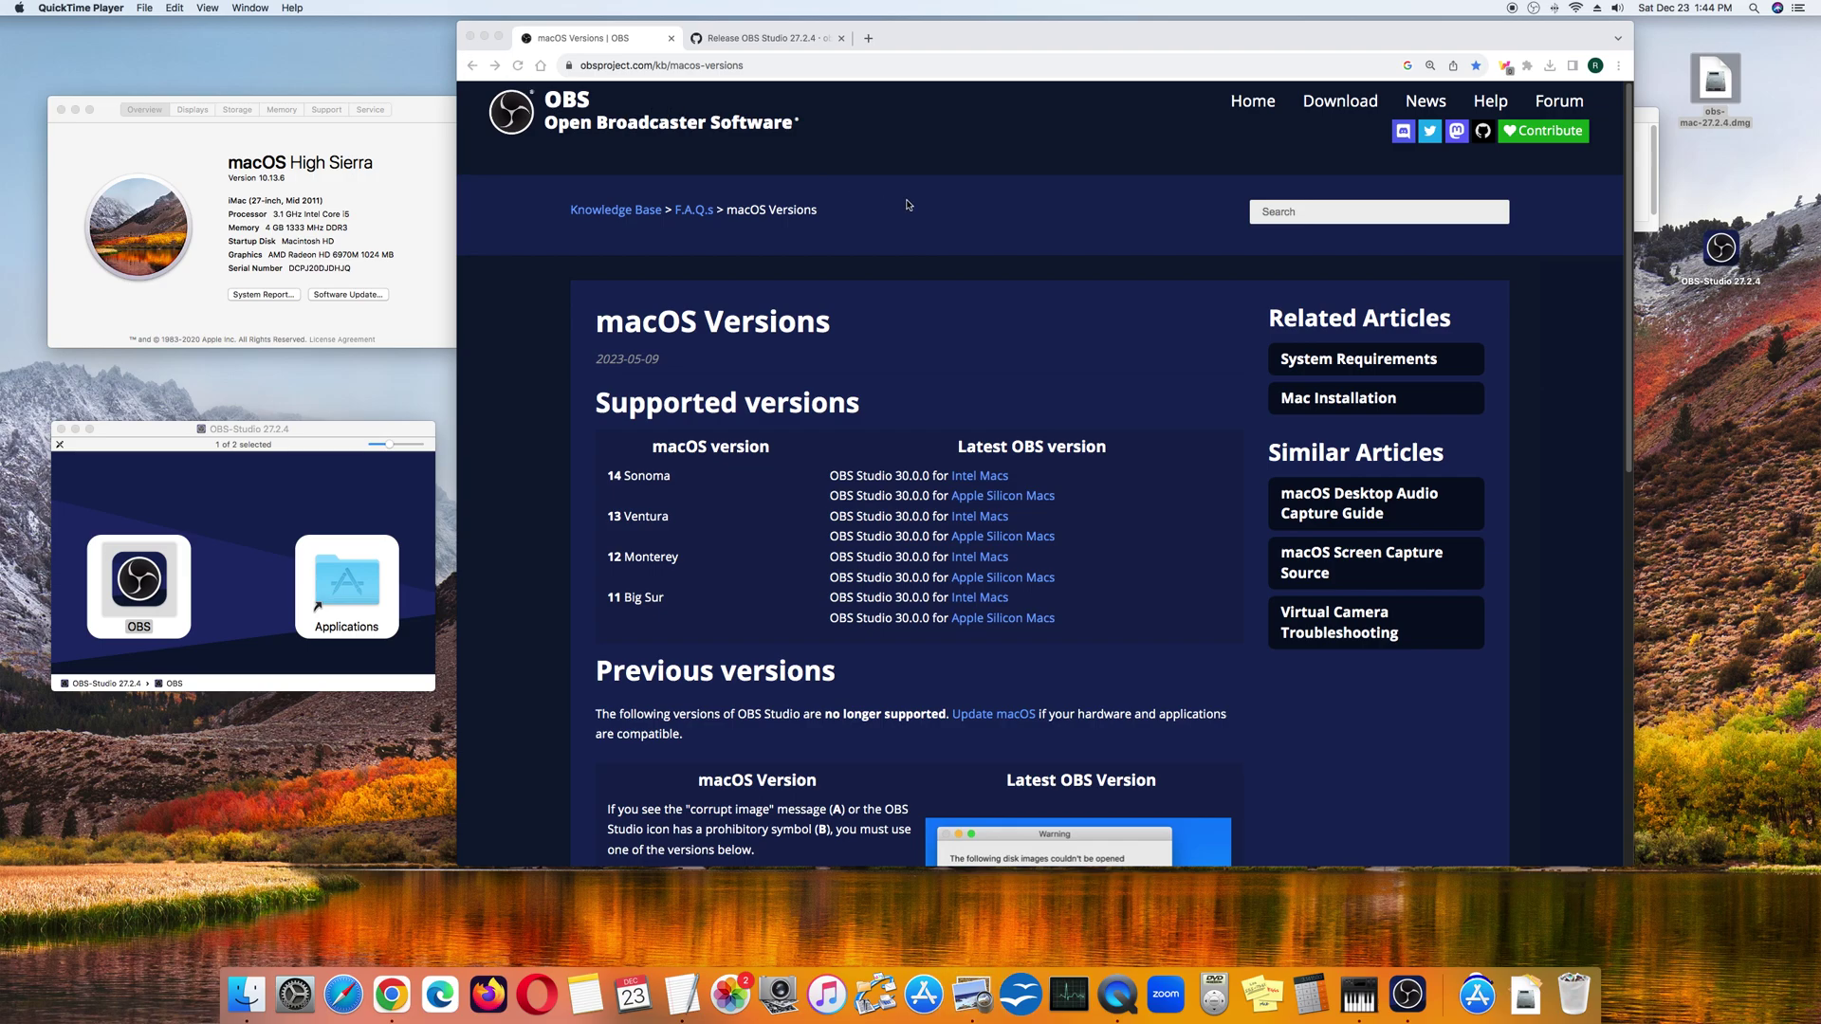
Move the TextEdit address note to the screen bottom and bring the Chrome versions page forward
key("super+Tab")
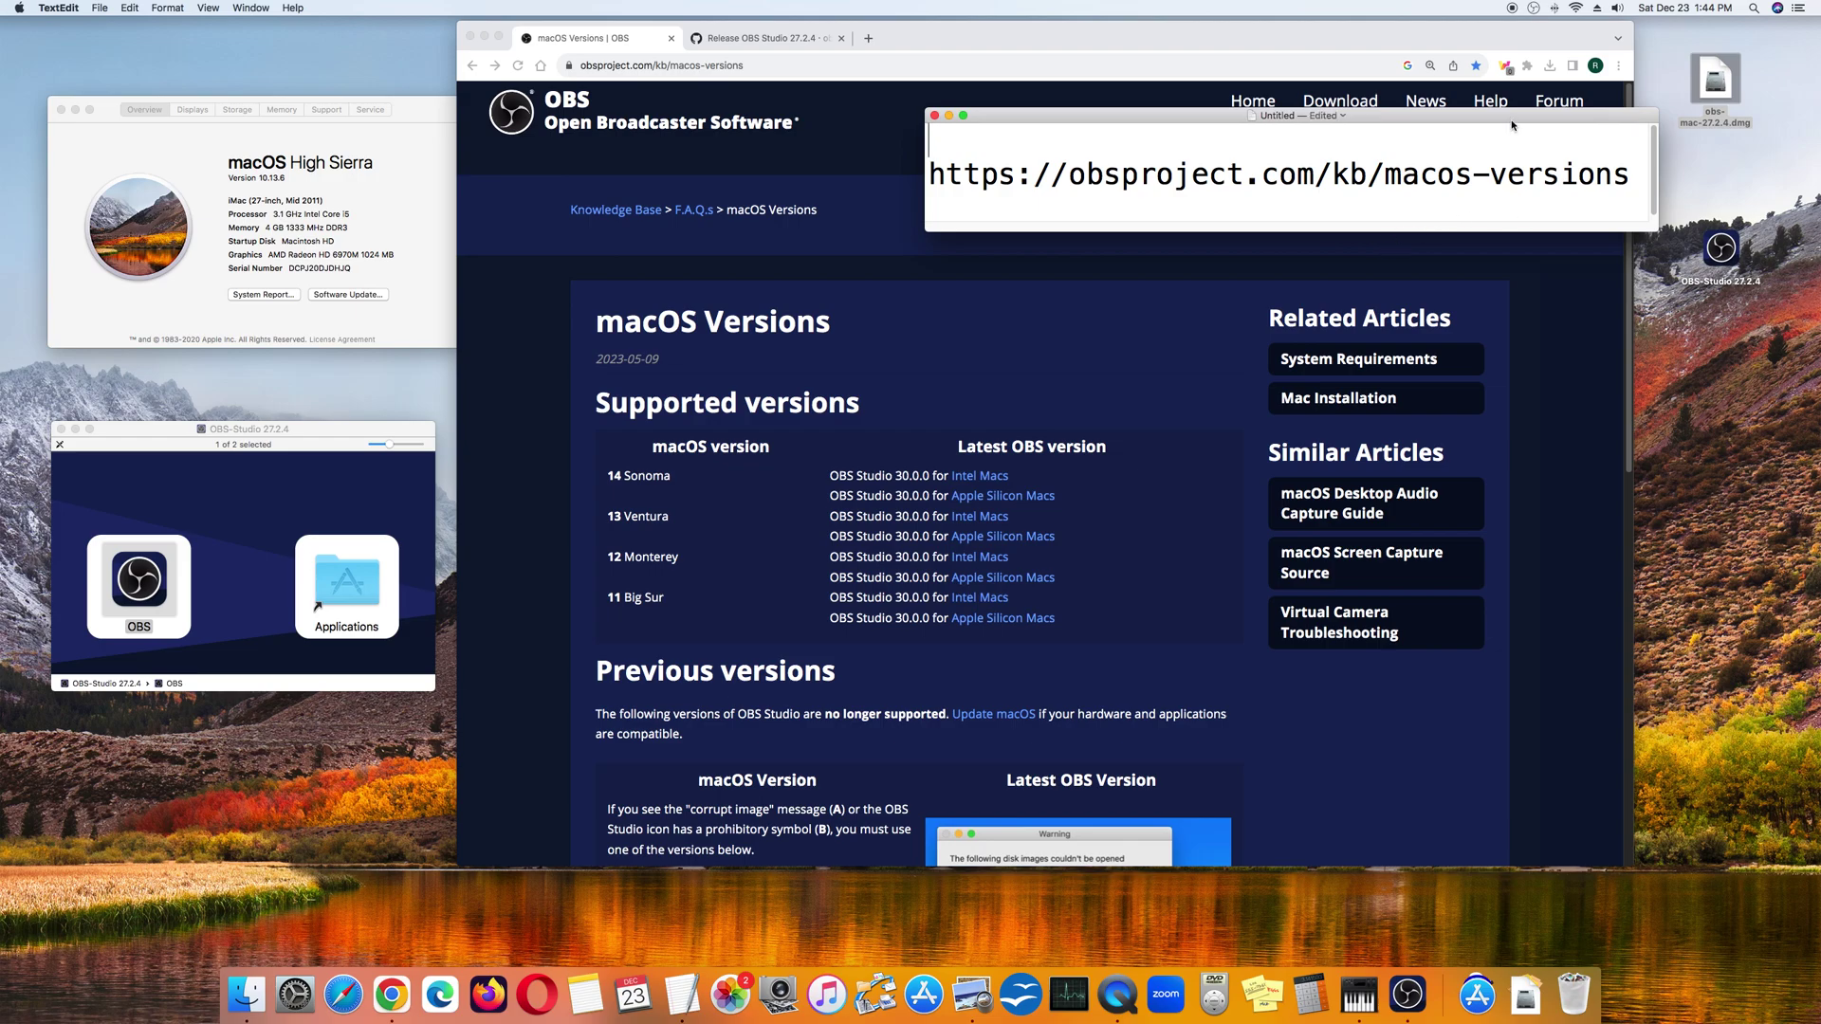
left_click_drag(1507, 132, 1534, 864)
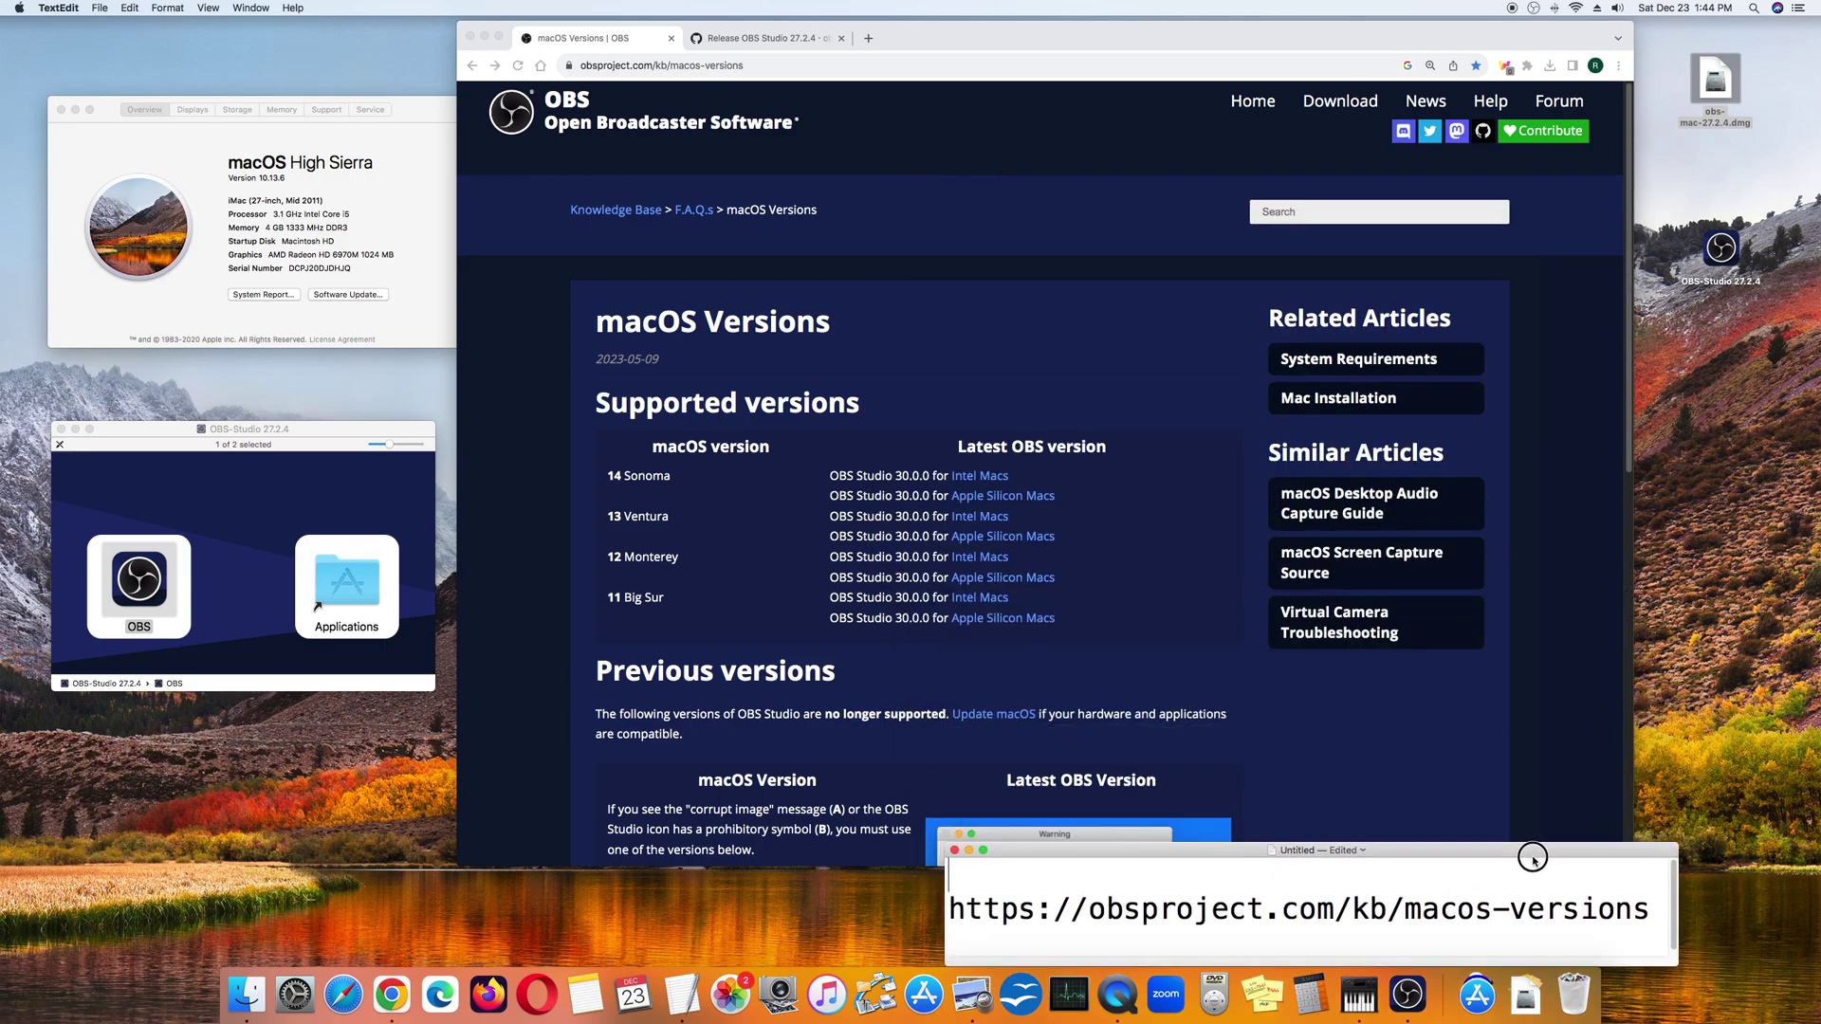
left_click(577, 40)
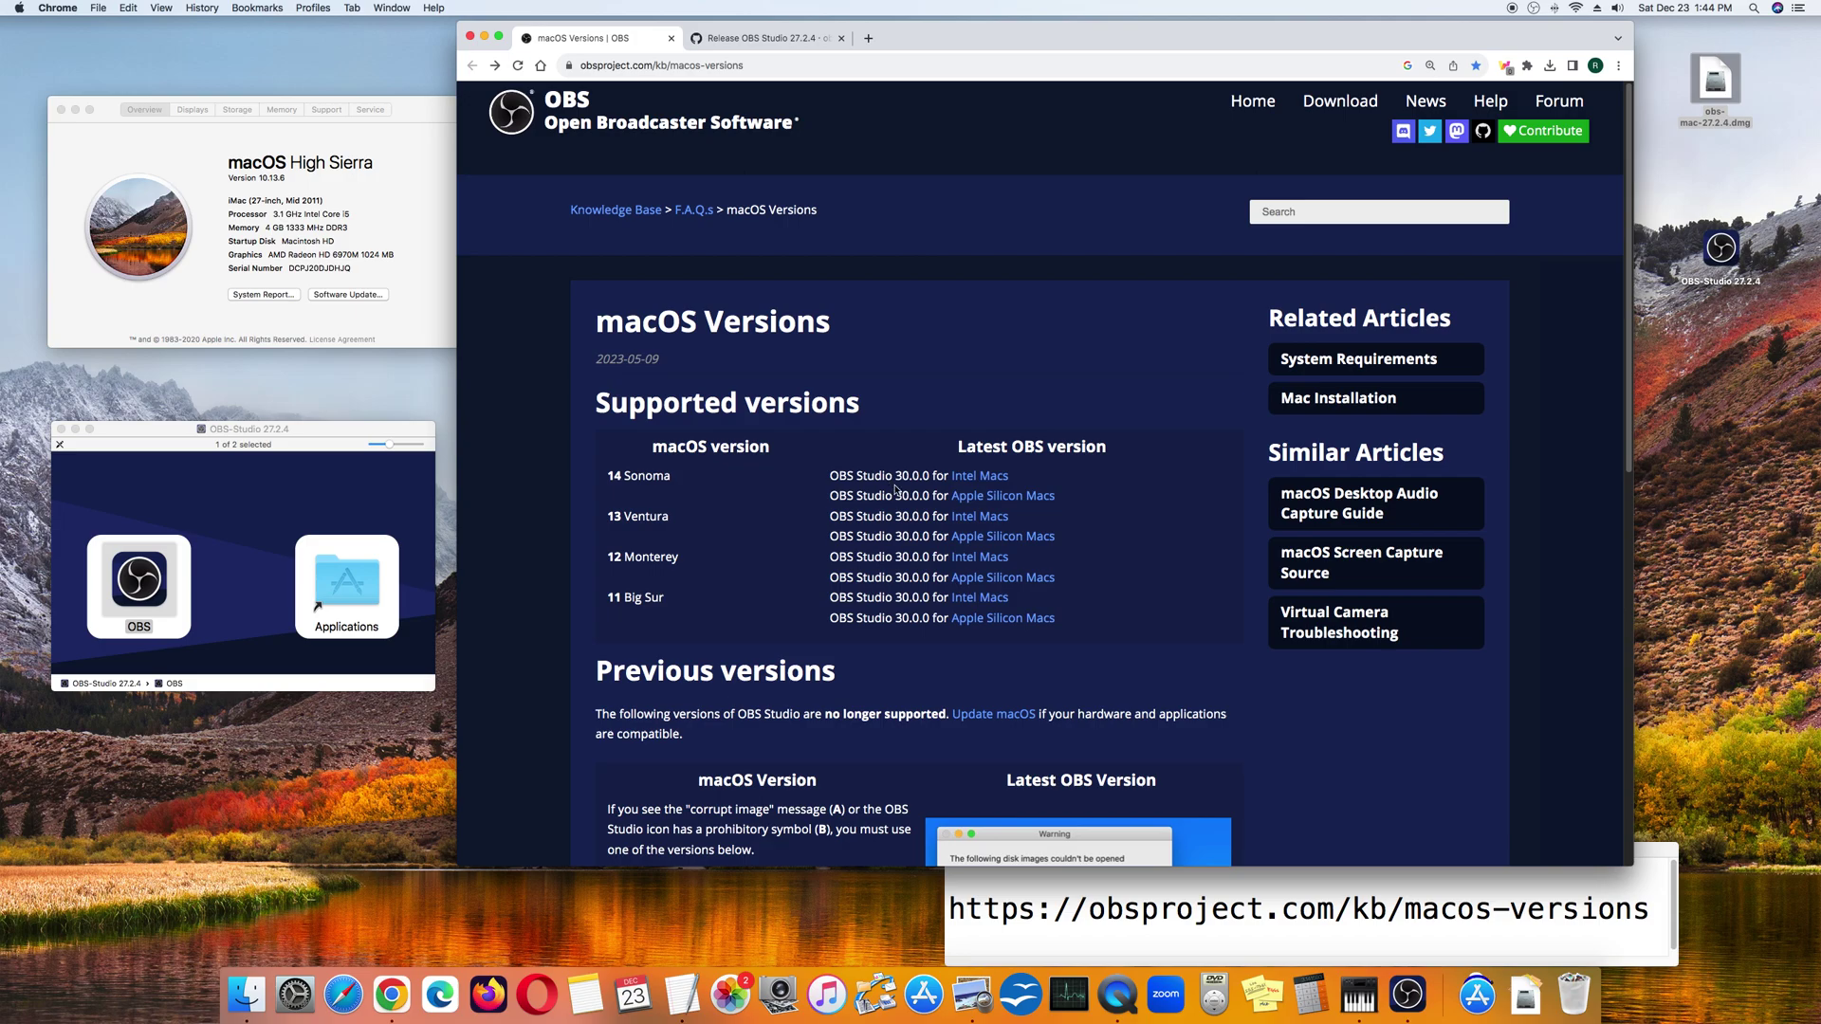
Open the High Sierra row's OBS Studio 27.2.4 link in a new tab and view it
left_click(1627, 206)
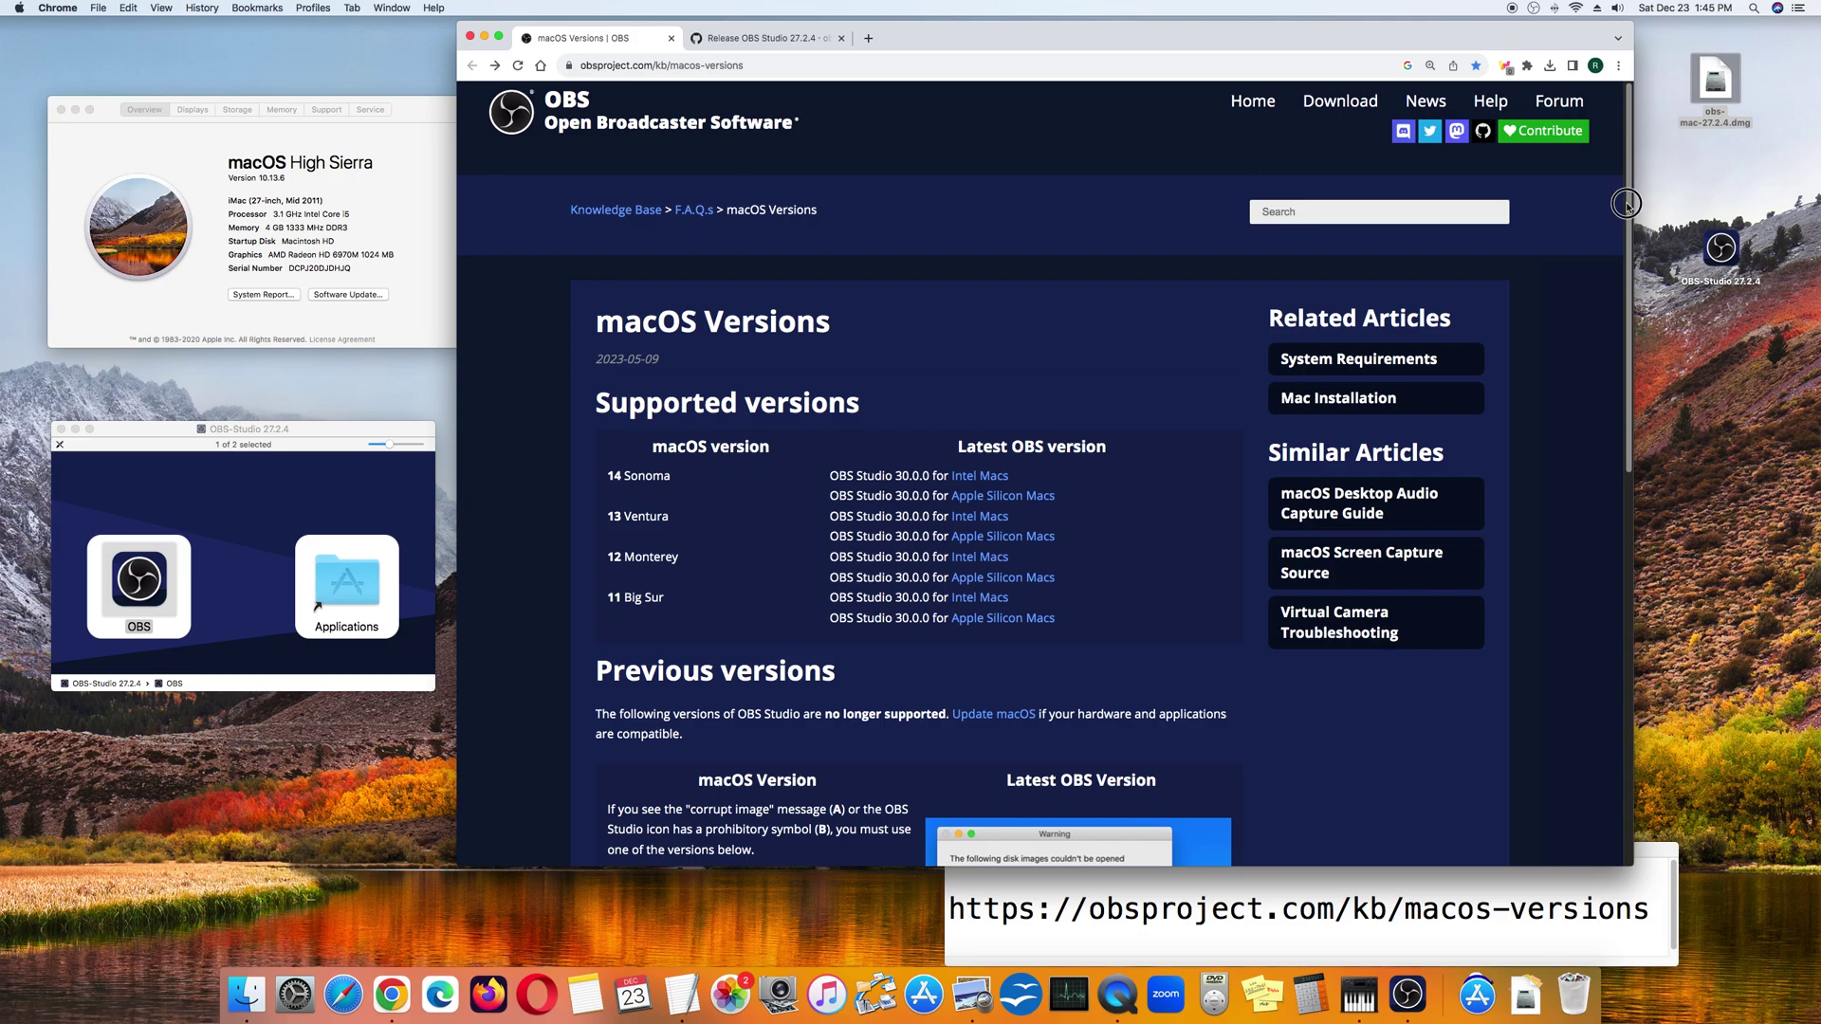
left_click_drag(1627, 204, 1621, 486)
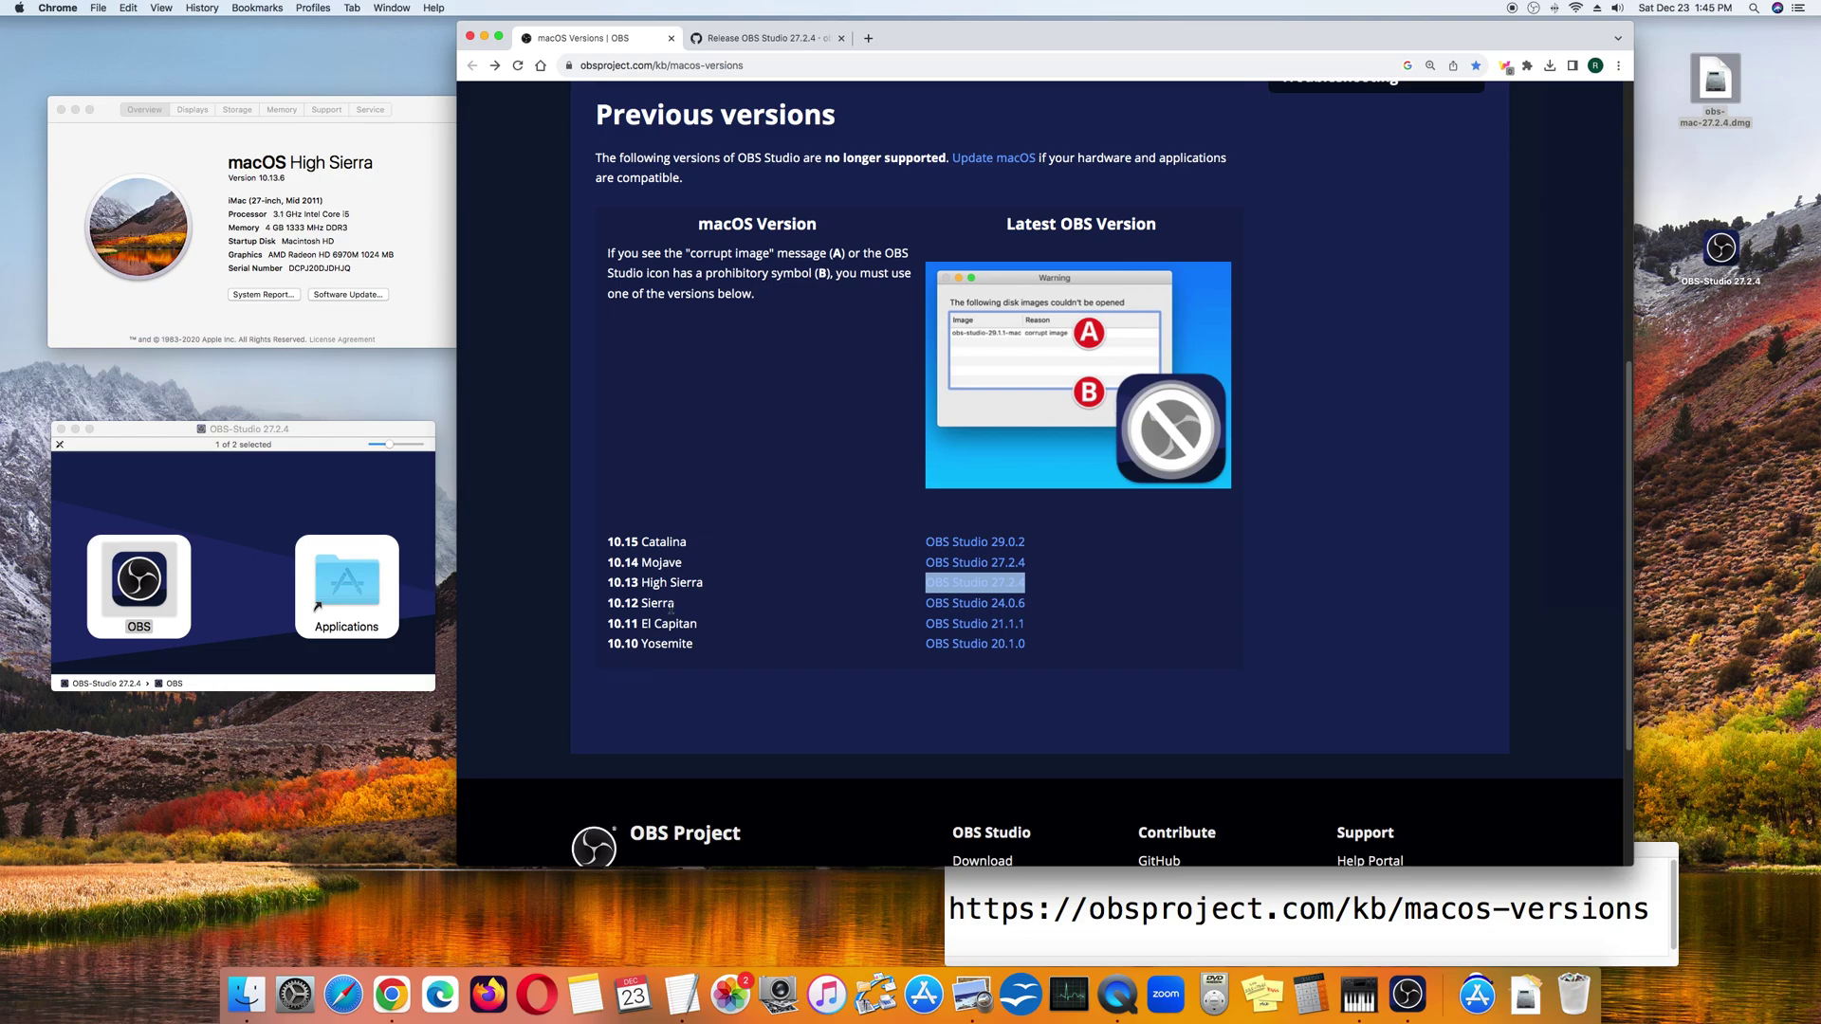
left_click(1054, 675)
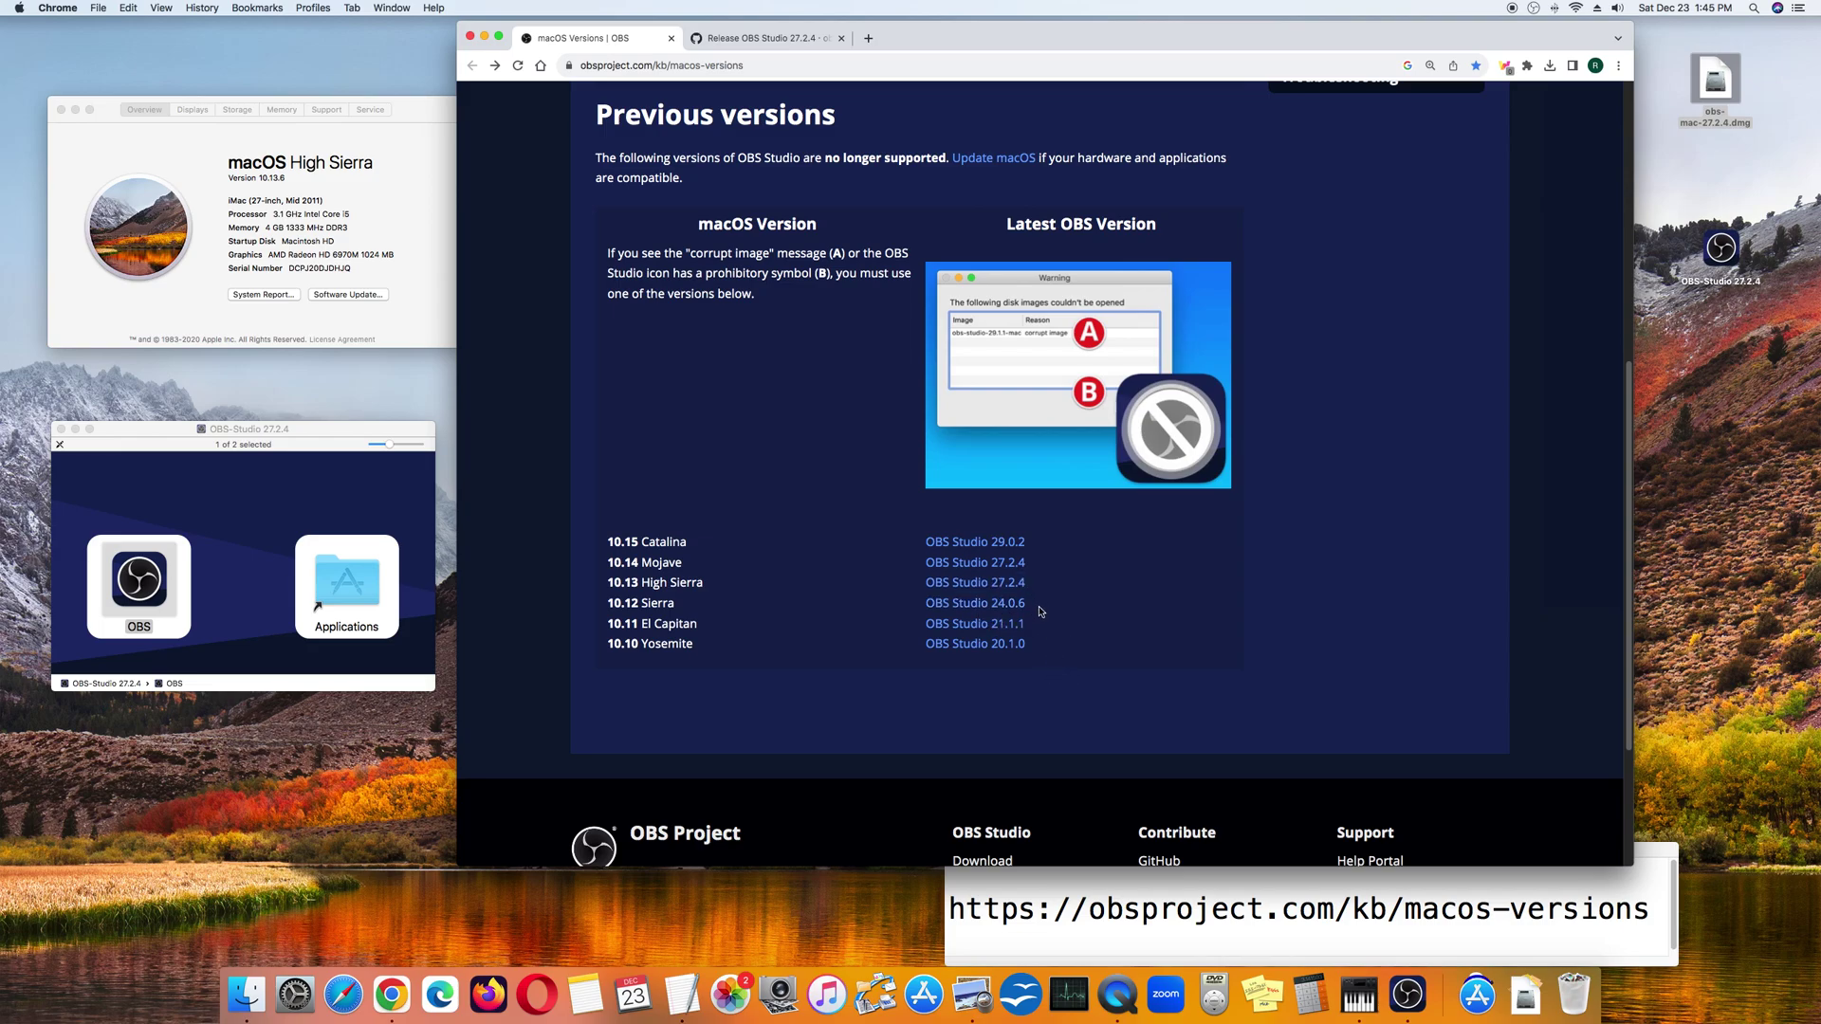
left_click_drag(1030, 582, 926, 587)
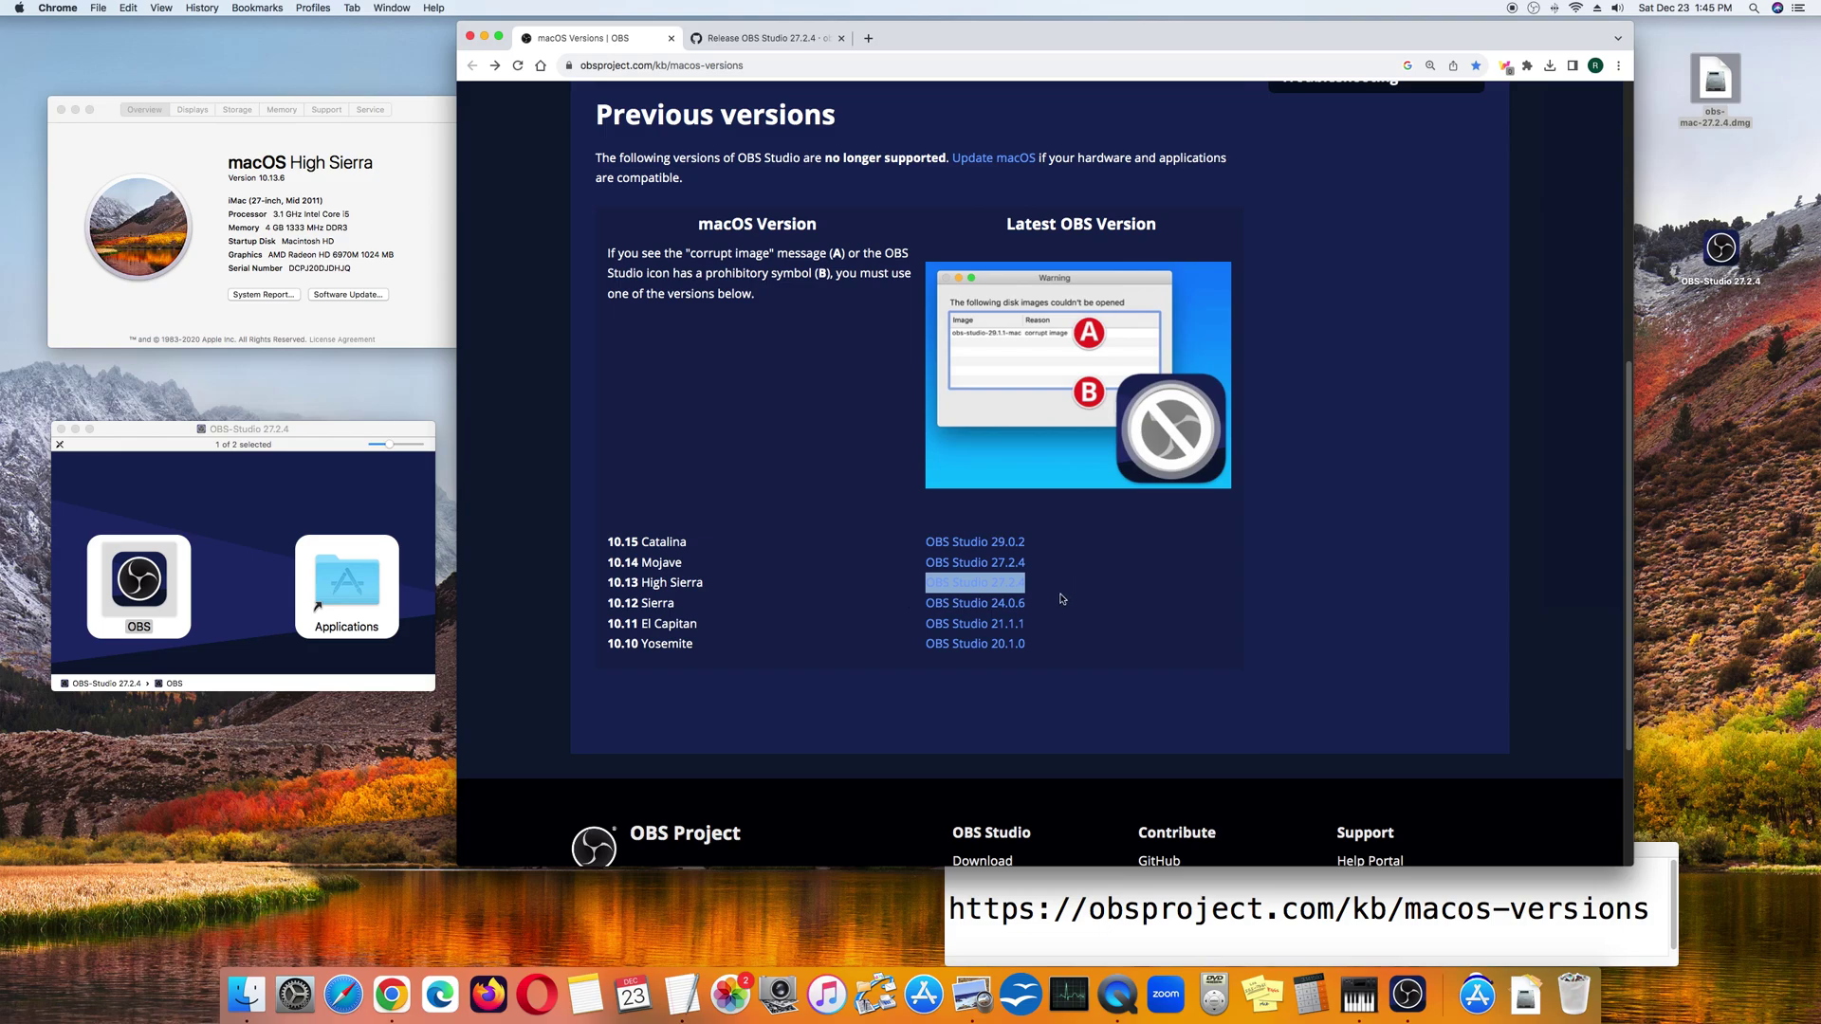
right_click(990, 583)
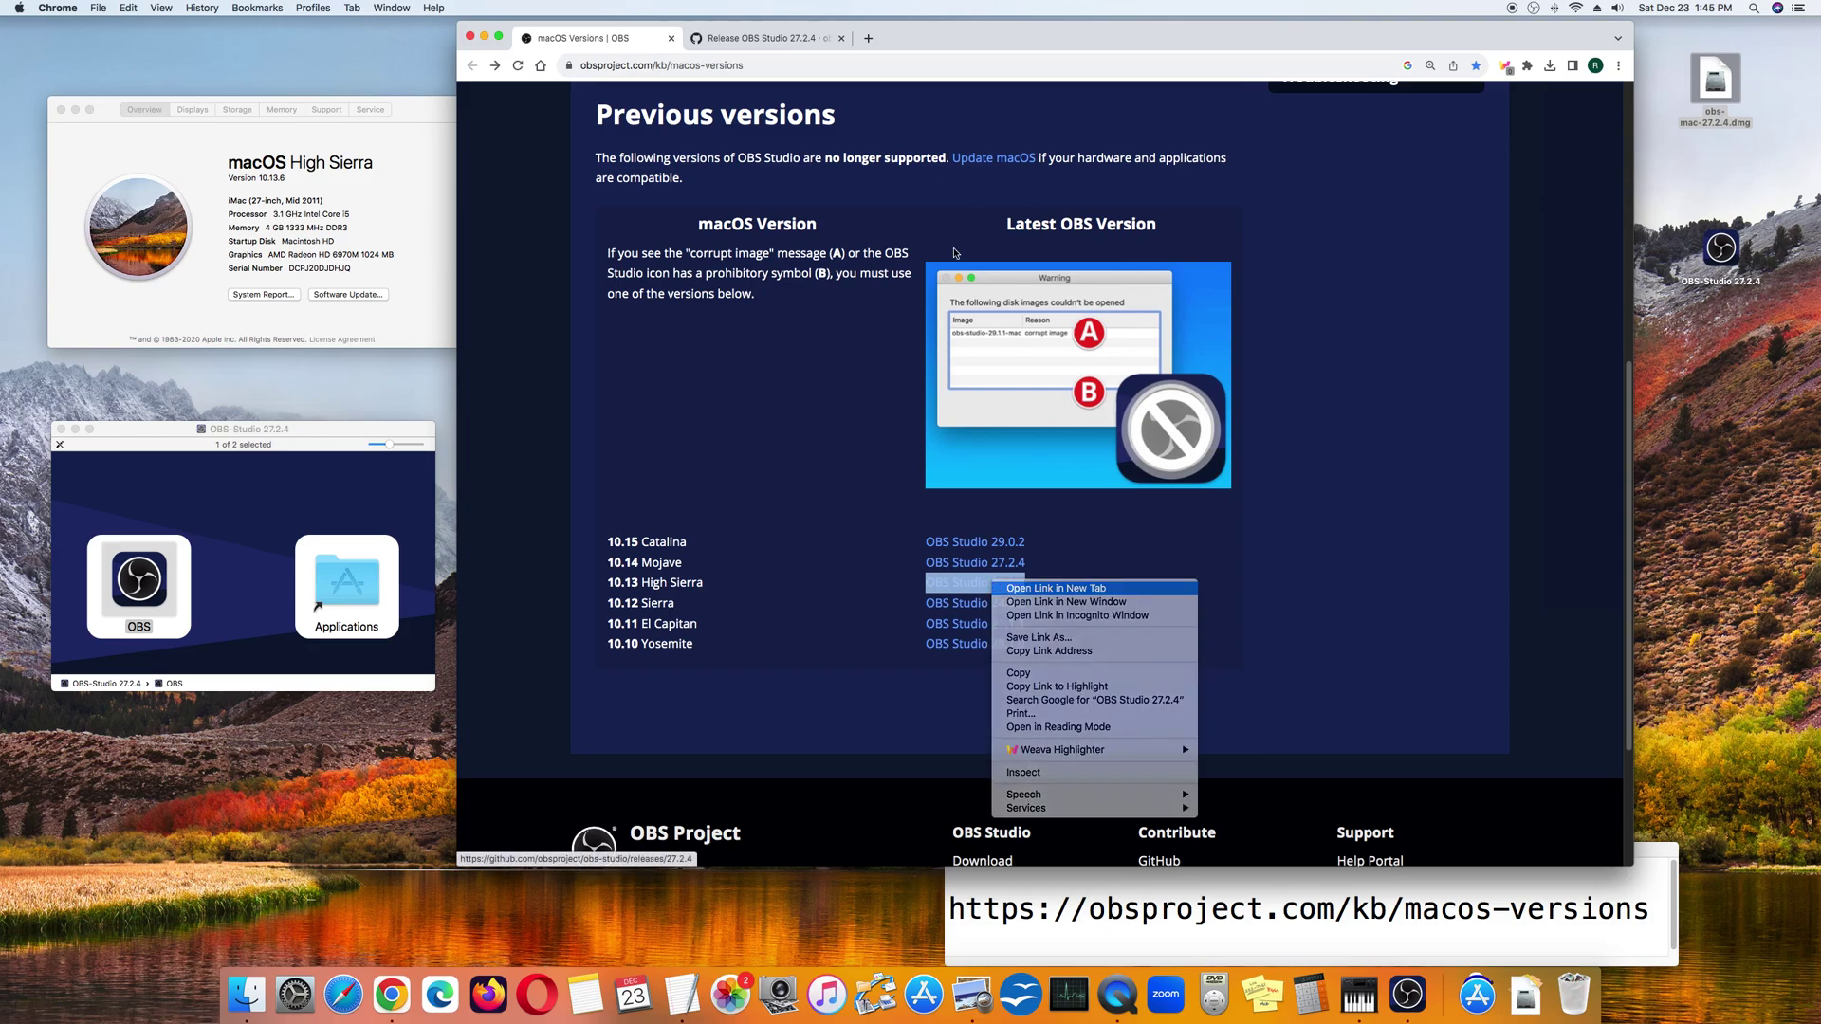
left_click(1057, 588)
left_click(769, 38)
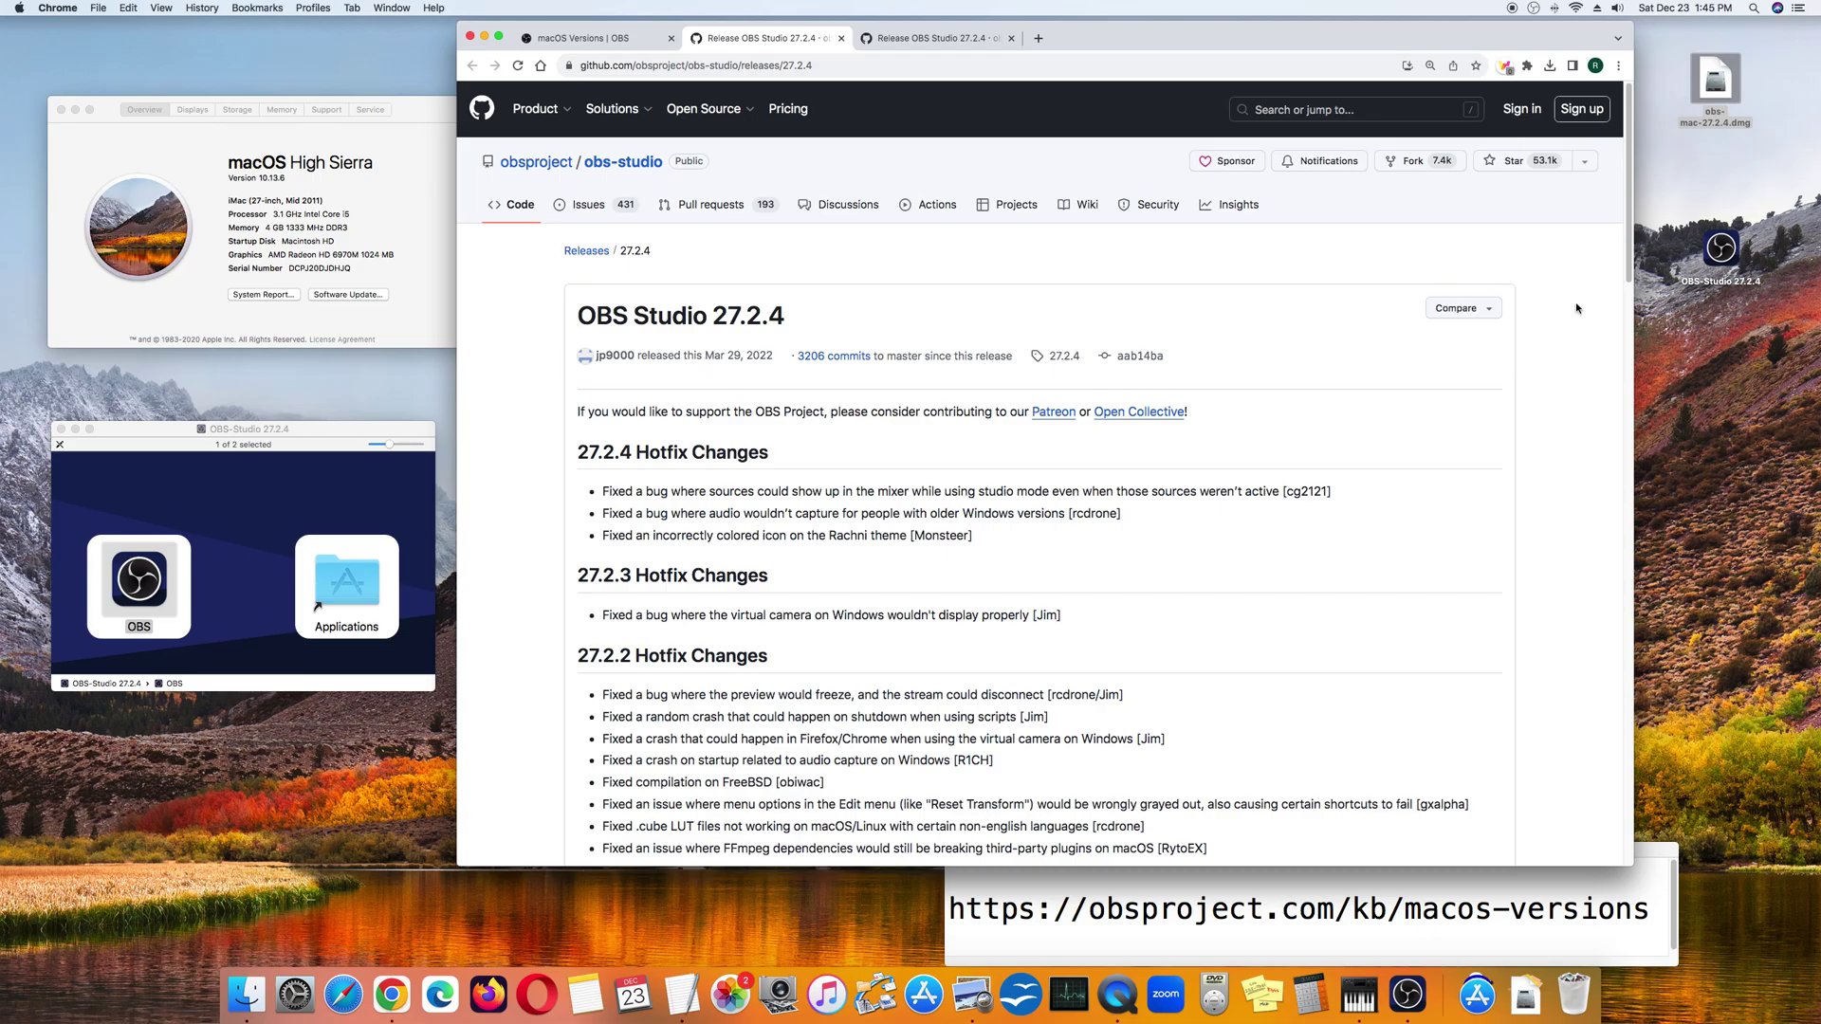
left_click_drag(1629, 142, 1659, 781)
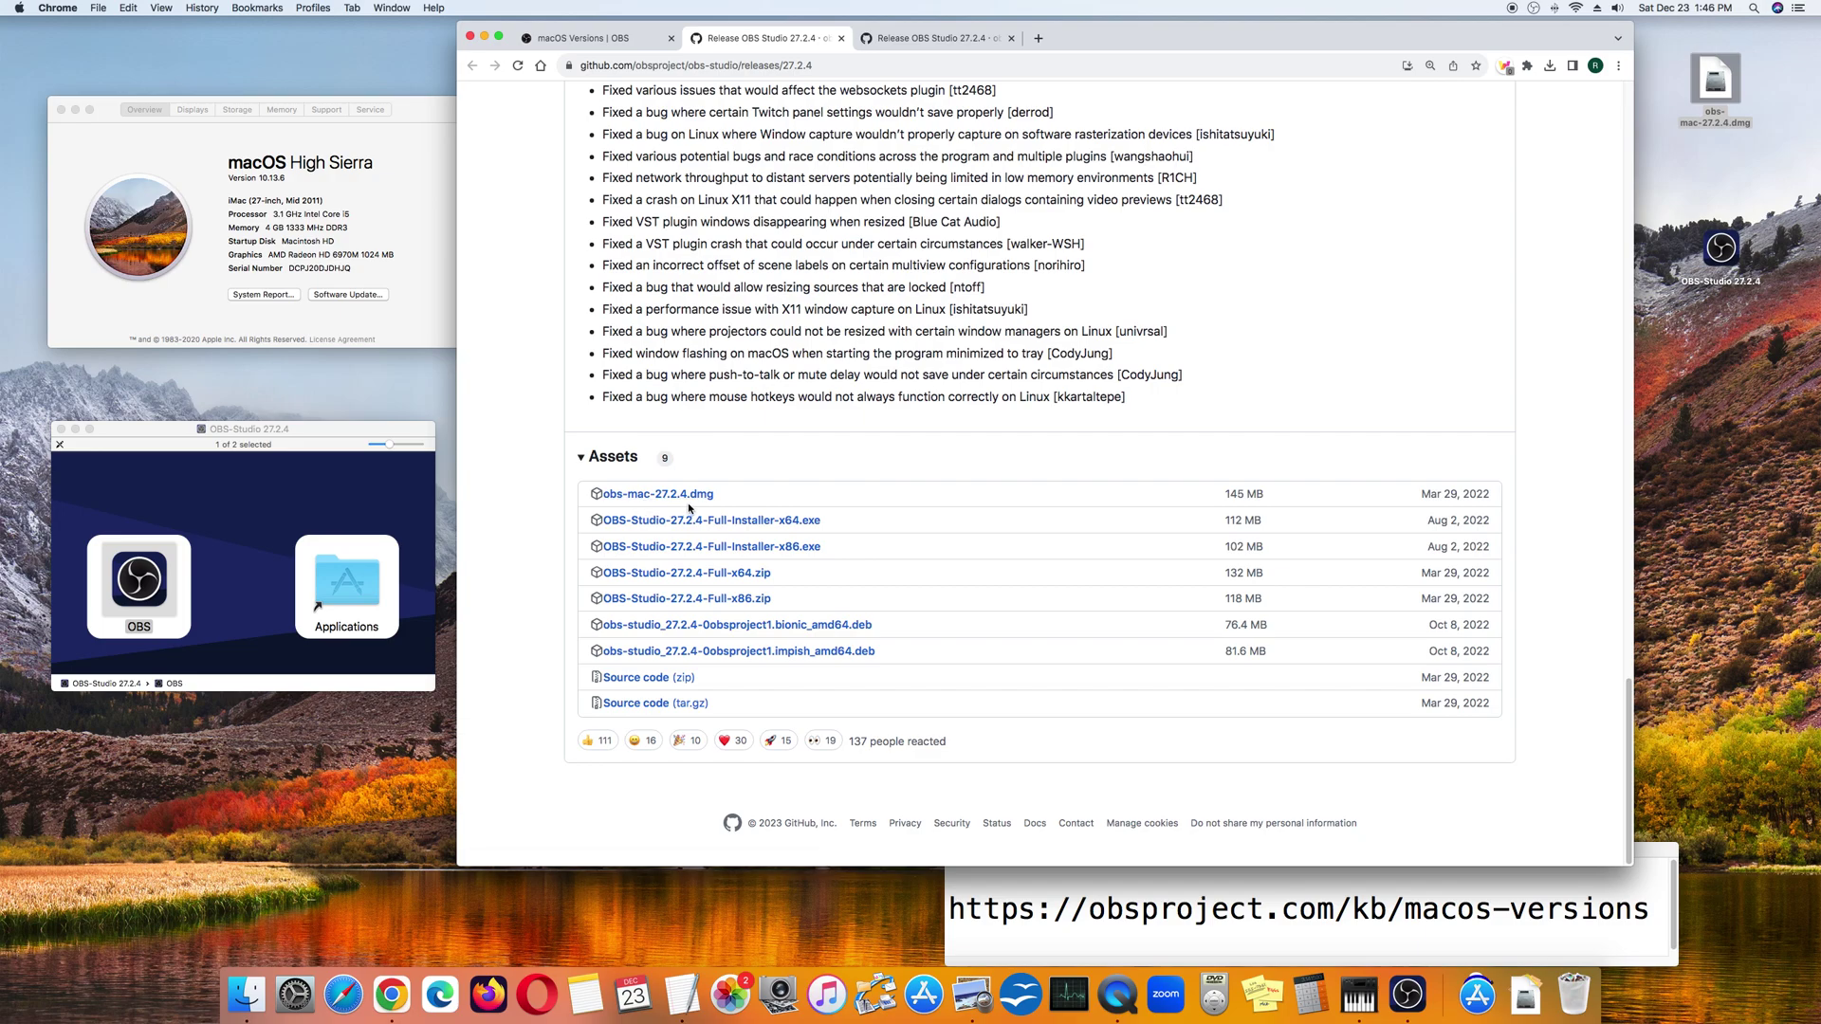
Download obs-mac-27.2.4.dmg from the release Assets and confirm it in the downloads bubble
right_click(697, 495)
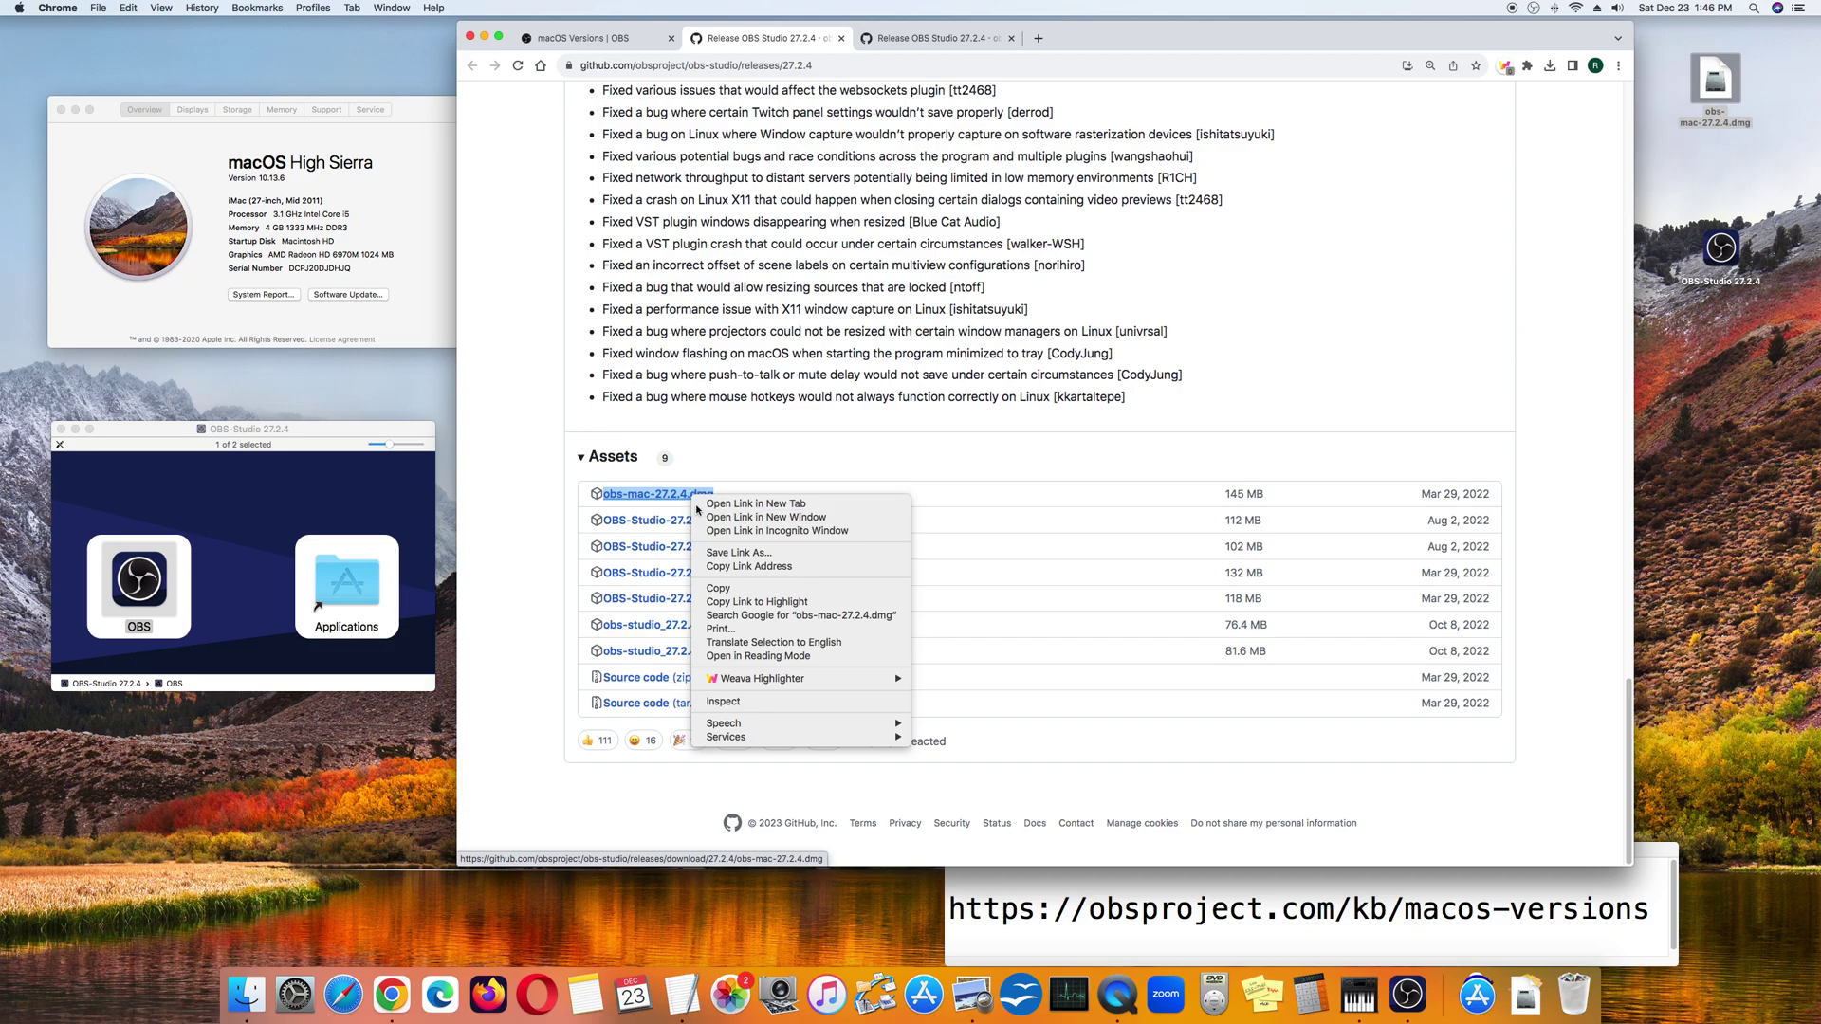
left_click(754, 504)
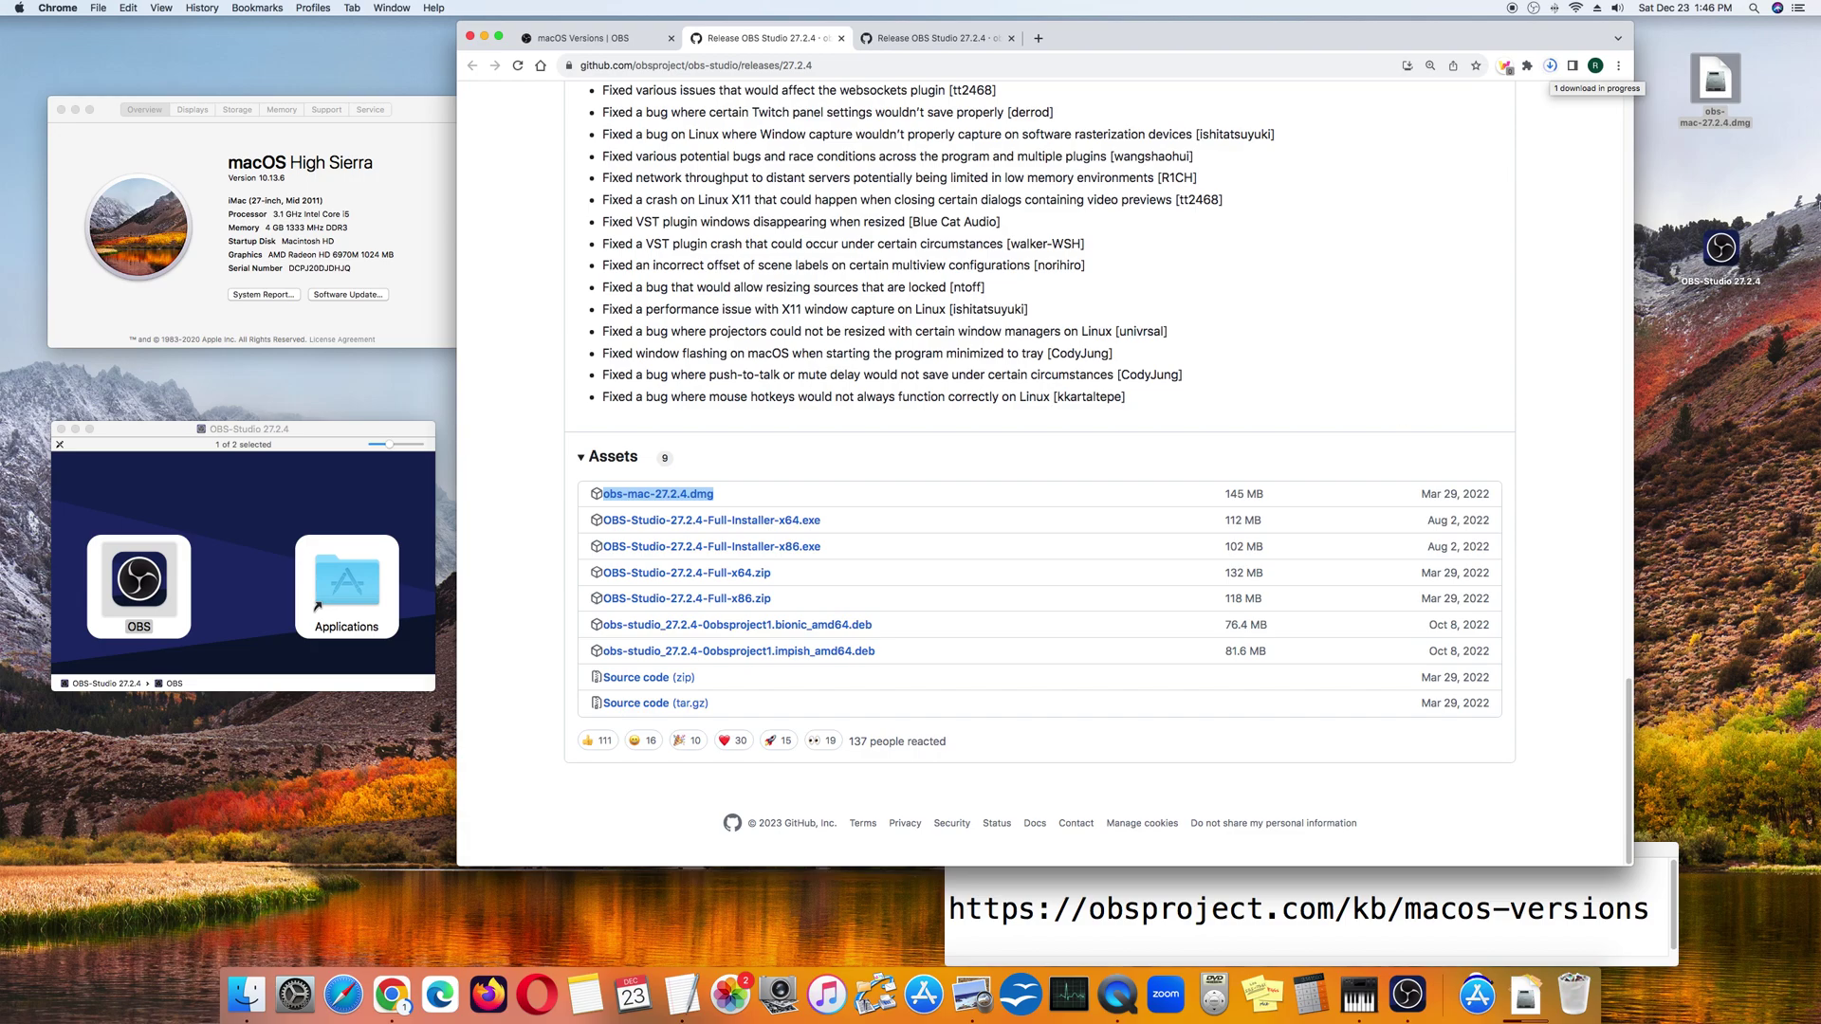
left_click(1732, 92)
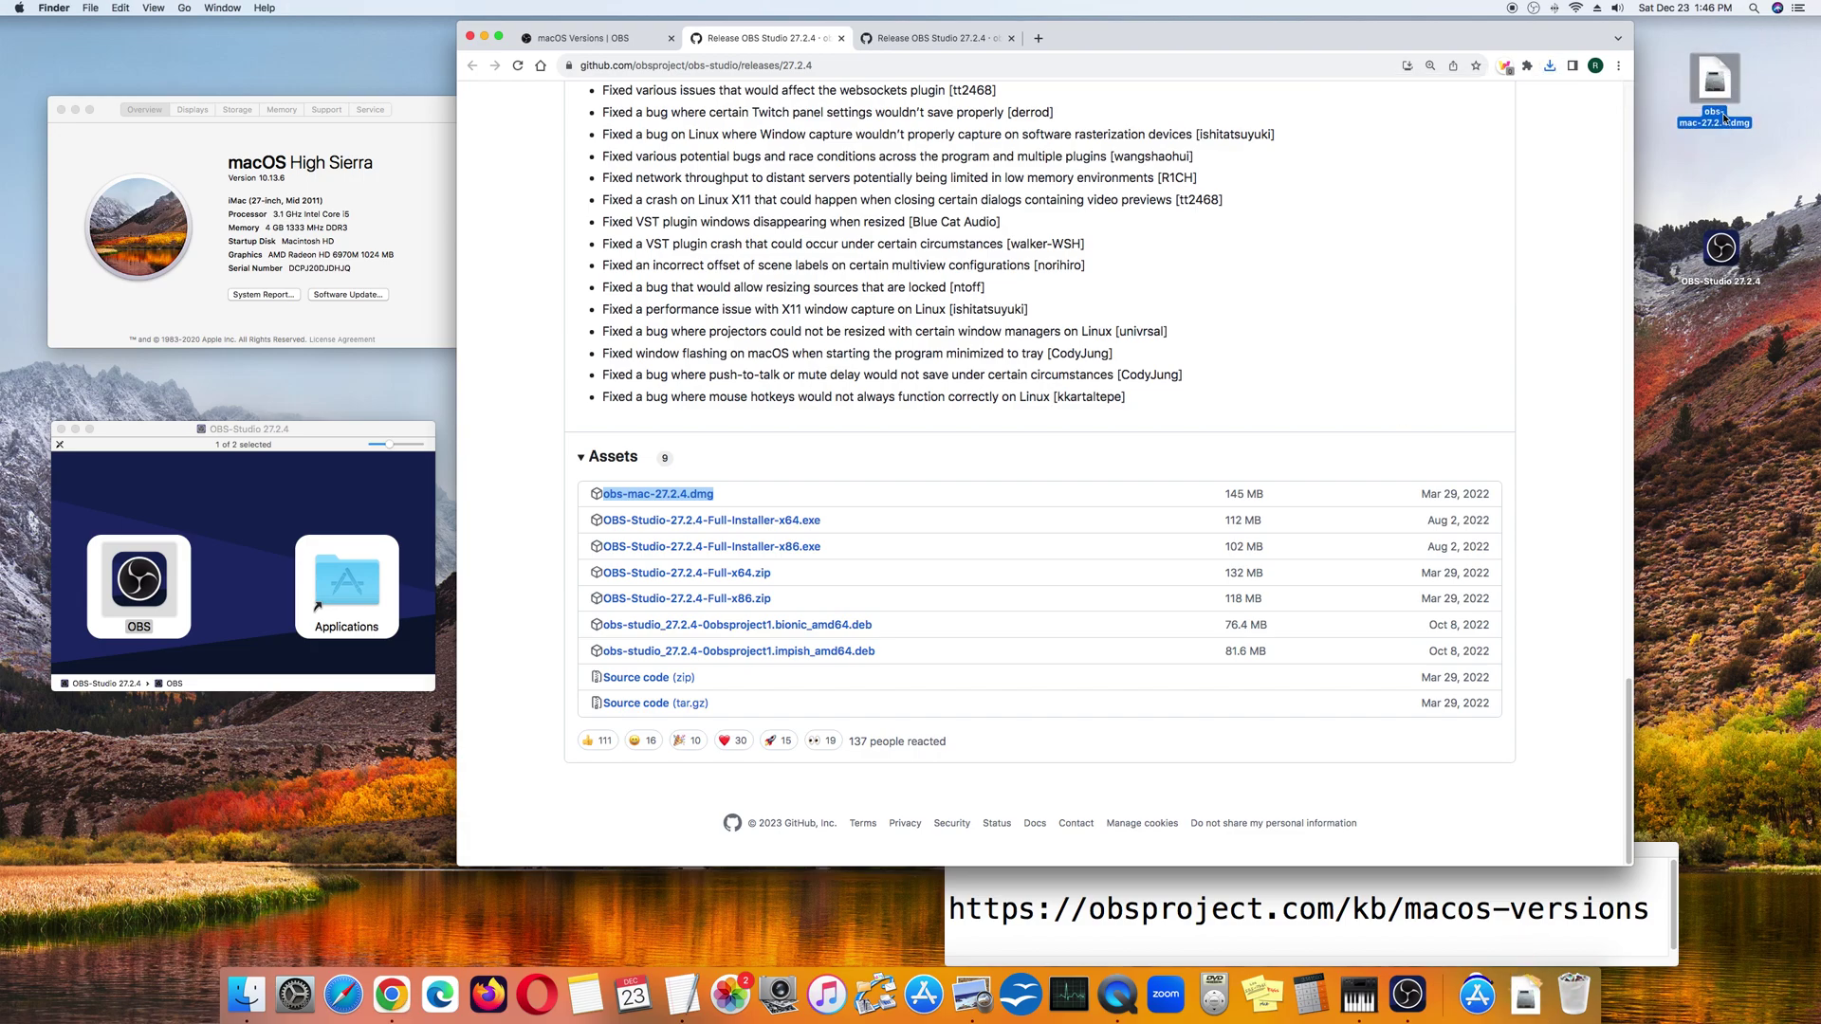
Mount the downloaded obs-mac-27.2.4.dmg from the desktop
left_click(1778, 245)
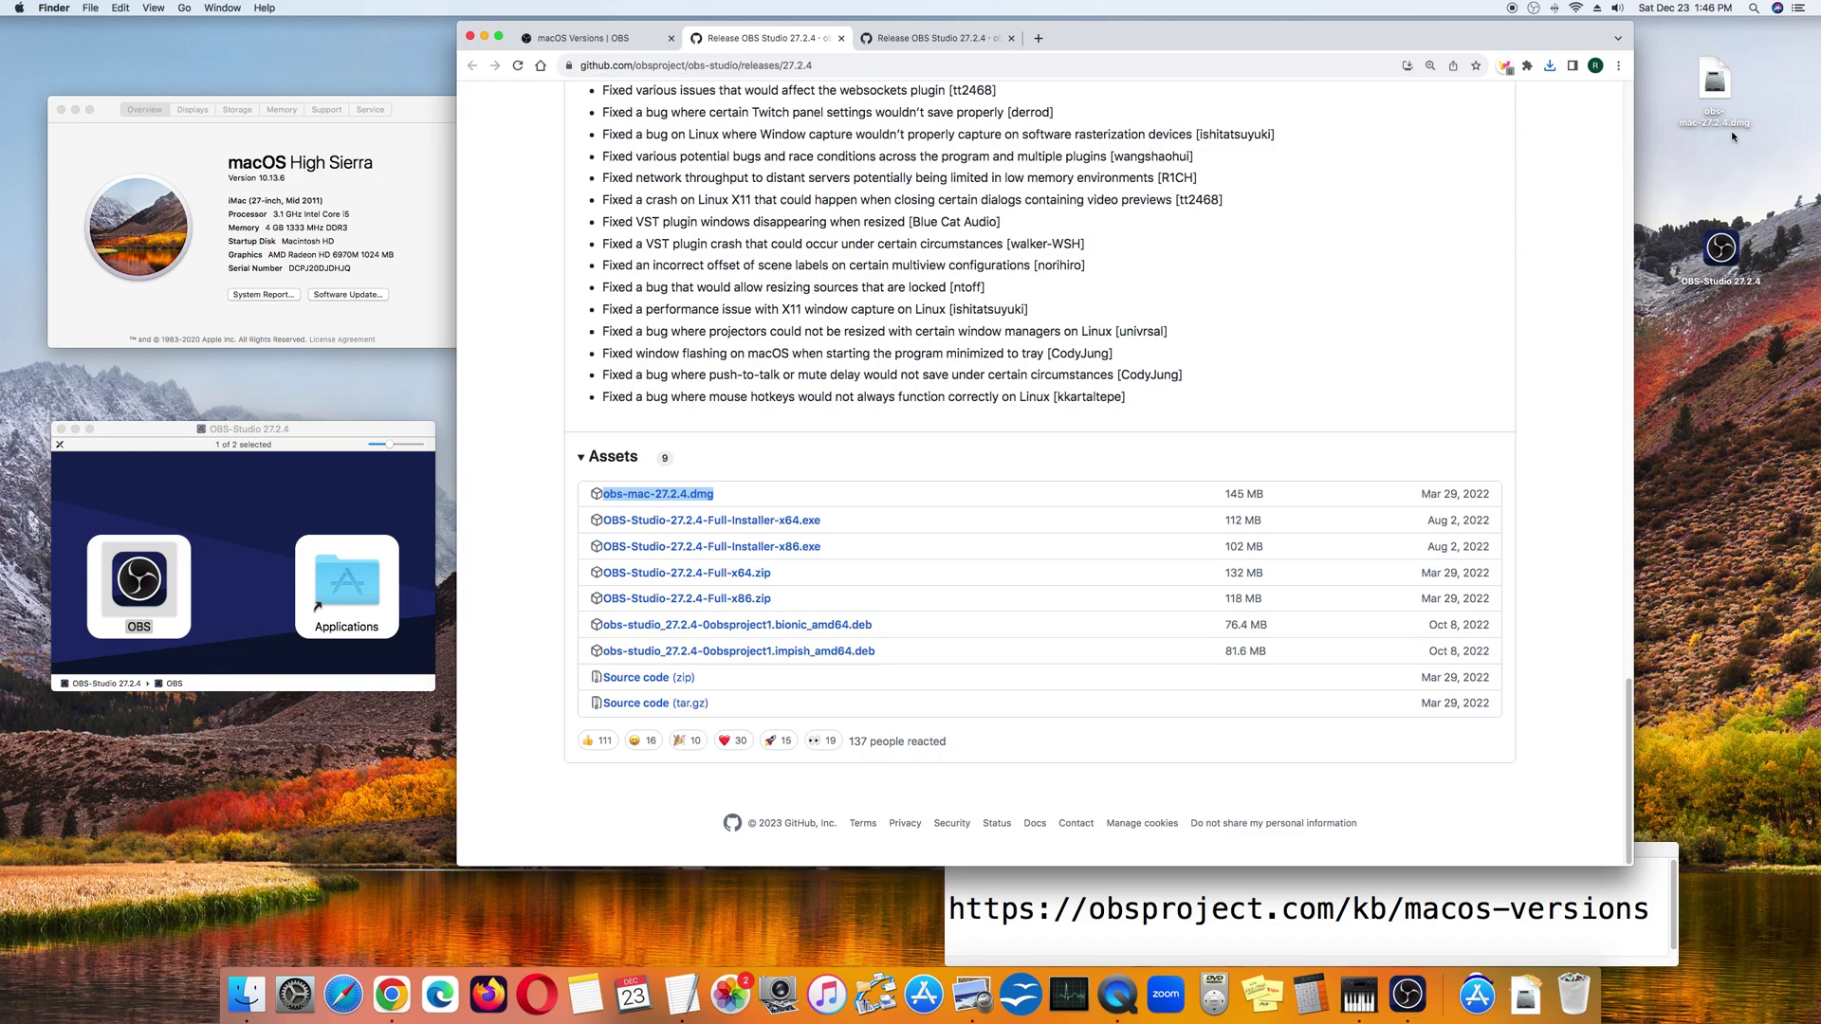
left_click(1721, 86)
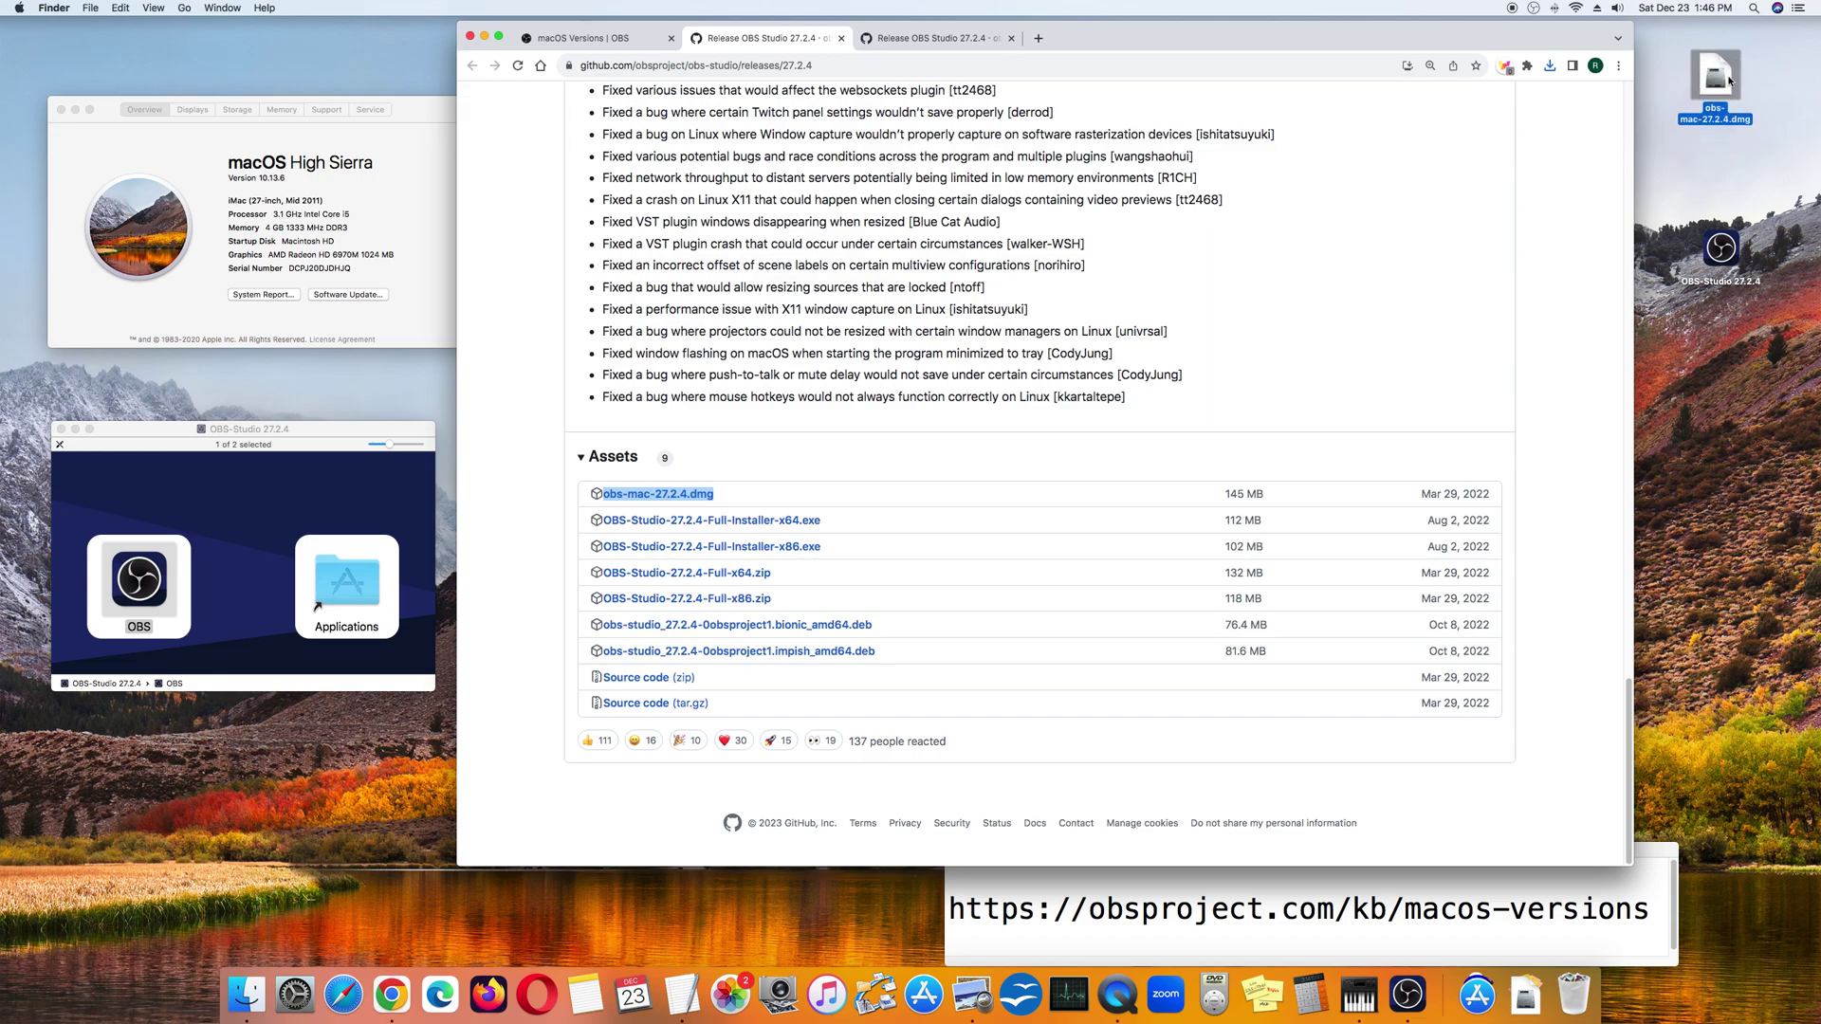
double_click(1724, 82)
Reposition the OBS-Studio 27.2.4 disk window, abandoning an attempt to drag the app out
left_click(322, 431)
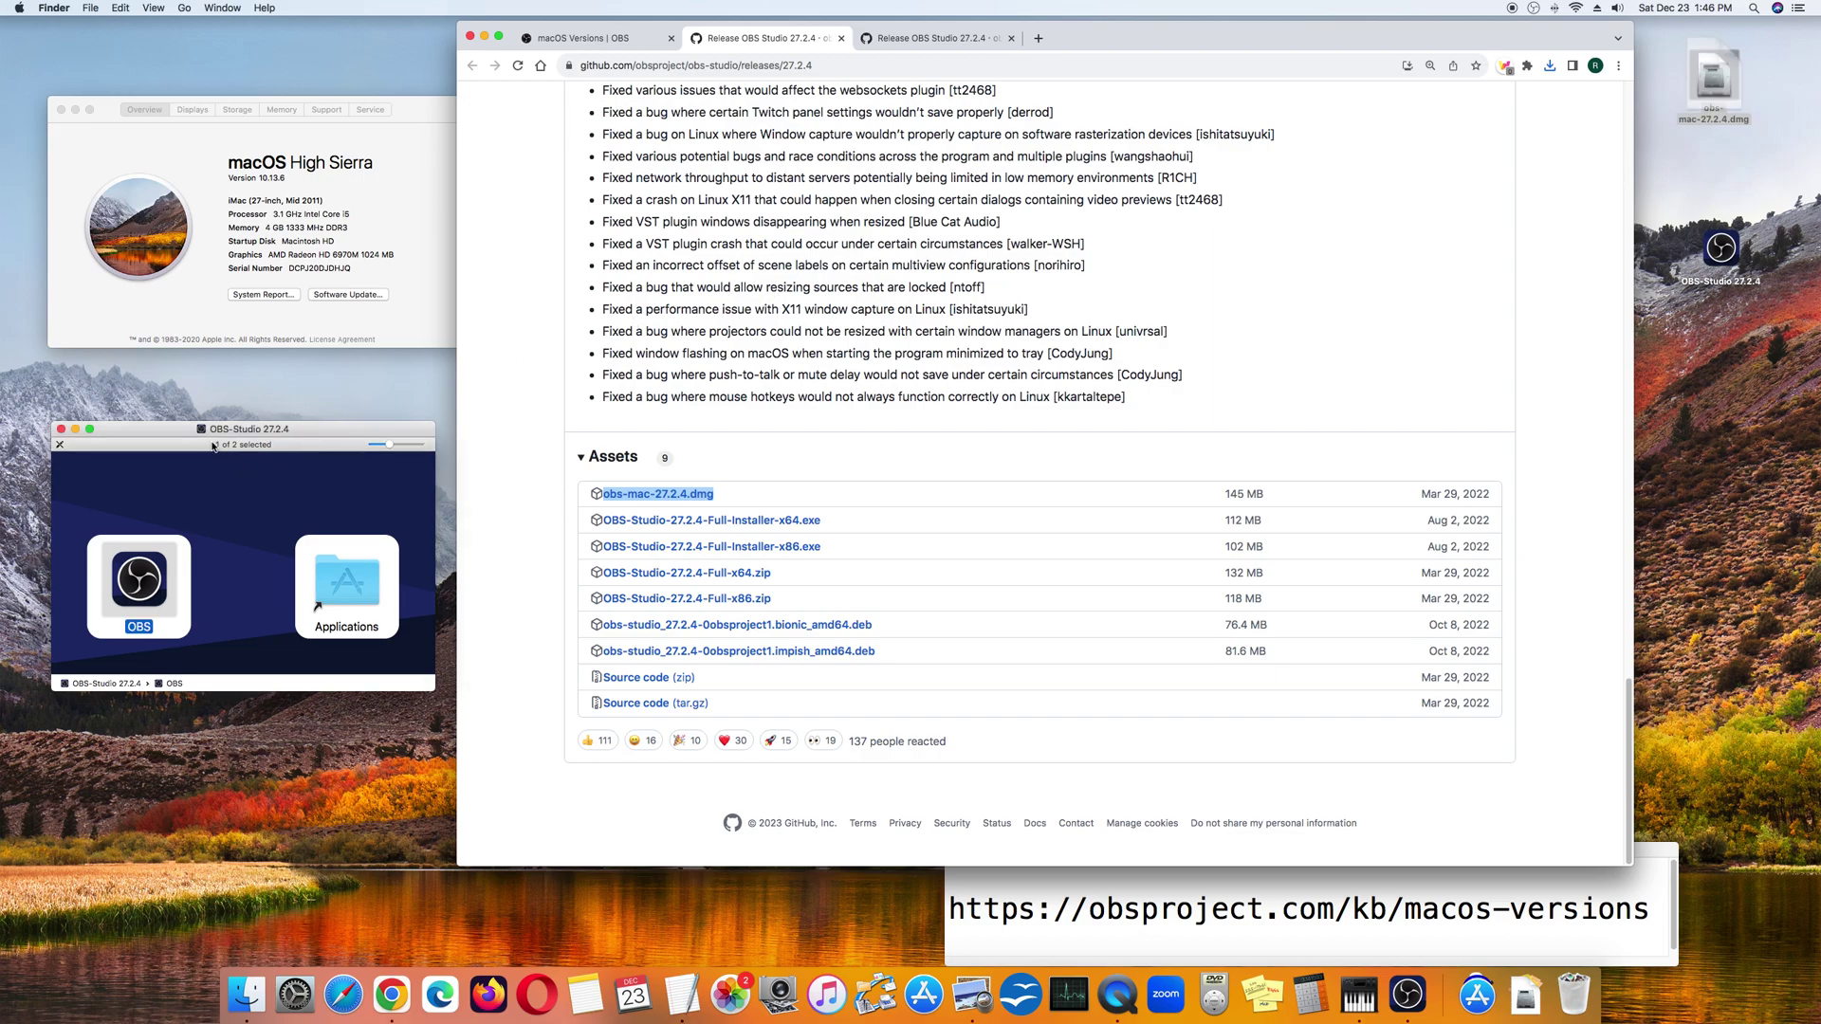
left_click_drag(142, 431, 143, 398)
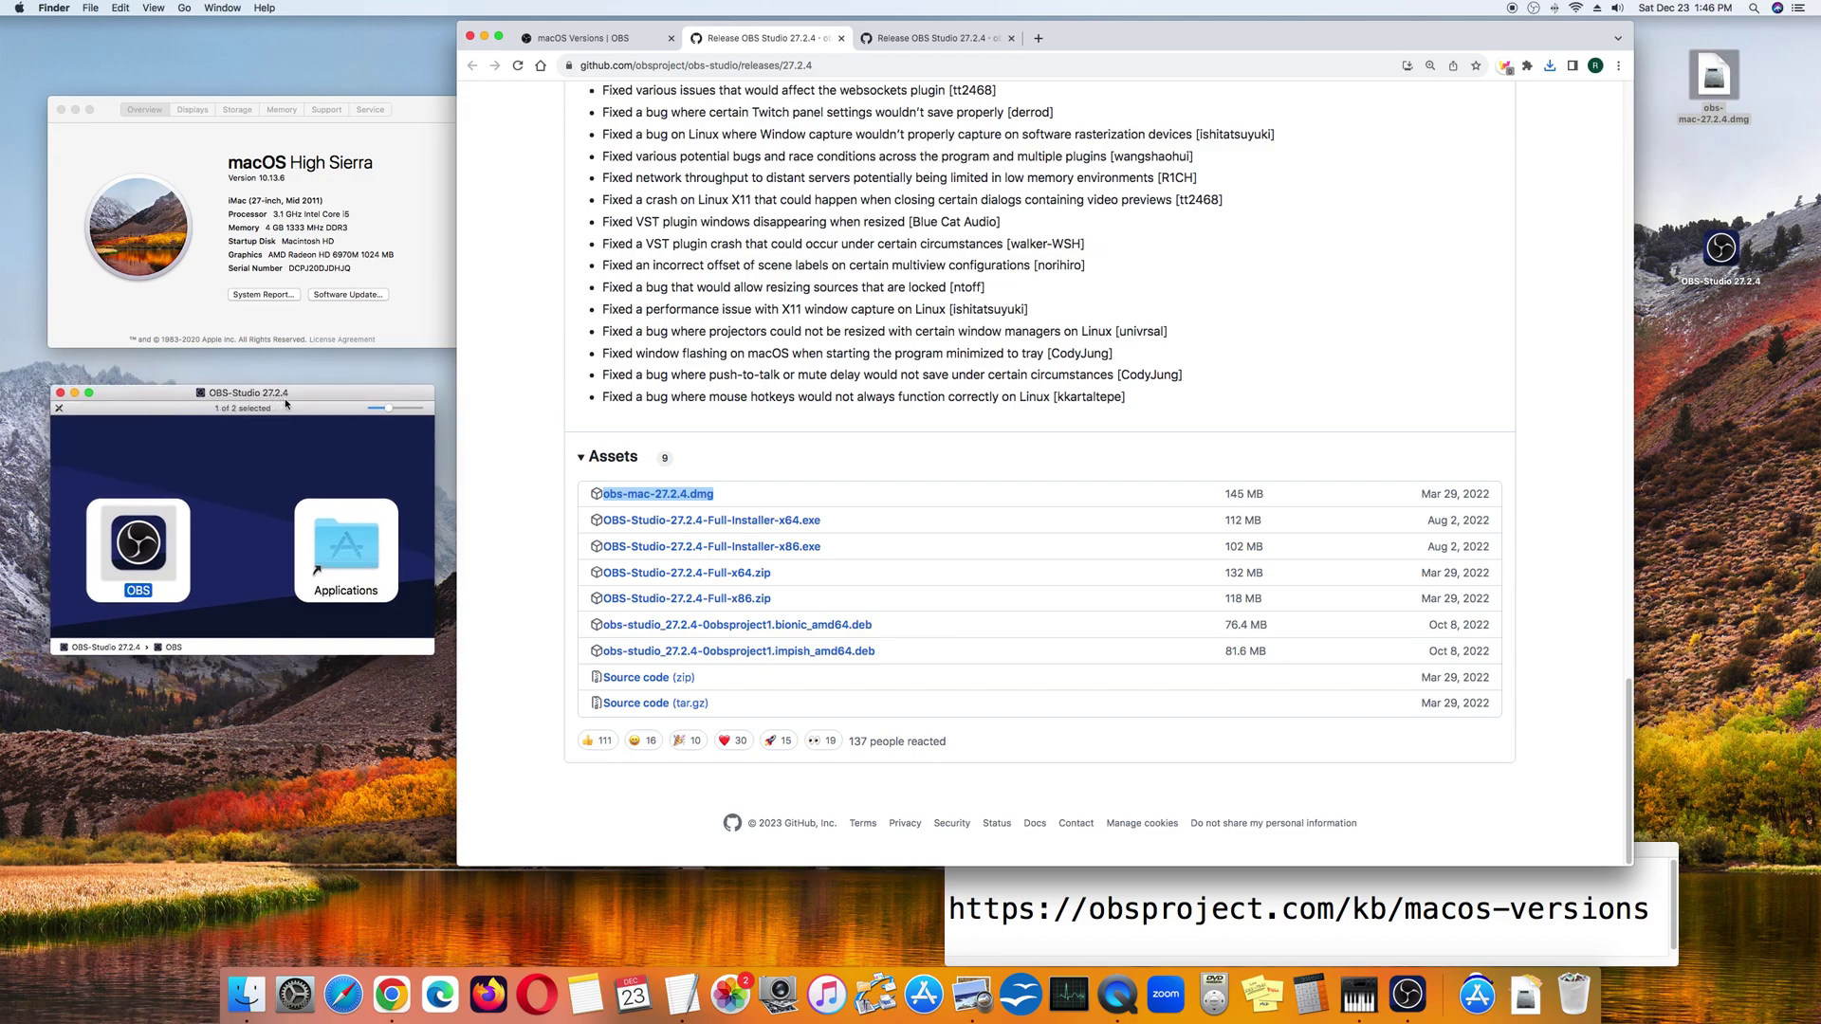
mouse_move(138, 541)
left_mouse_down()
mouse_move(157, 491)
mouse_move(356, 488)
mouse_move(346, 548)
left_mouse_up()
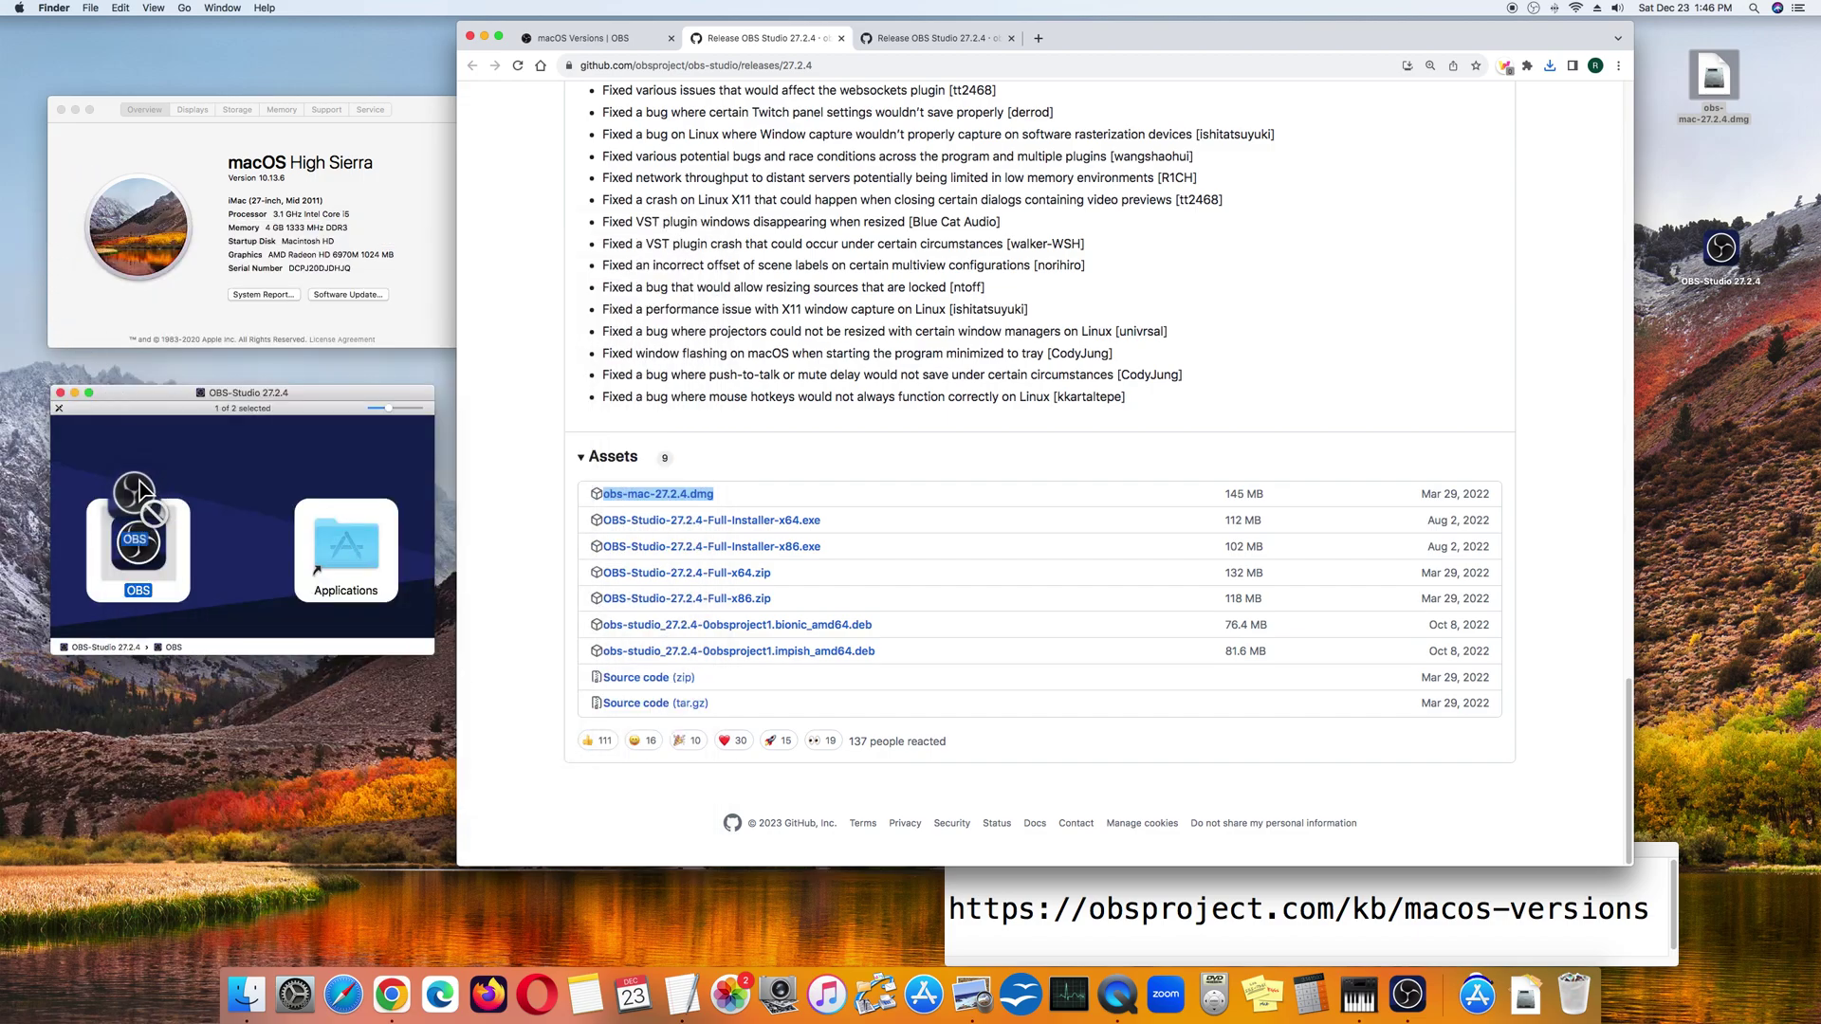
left_click_drag(134, 490, 135, 540)
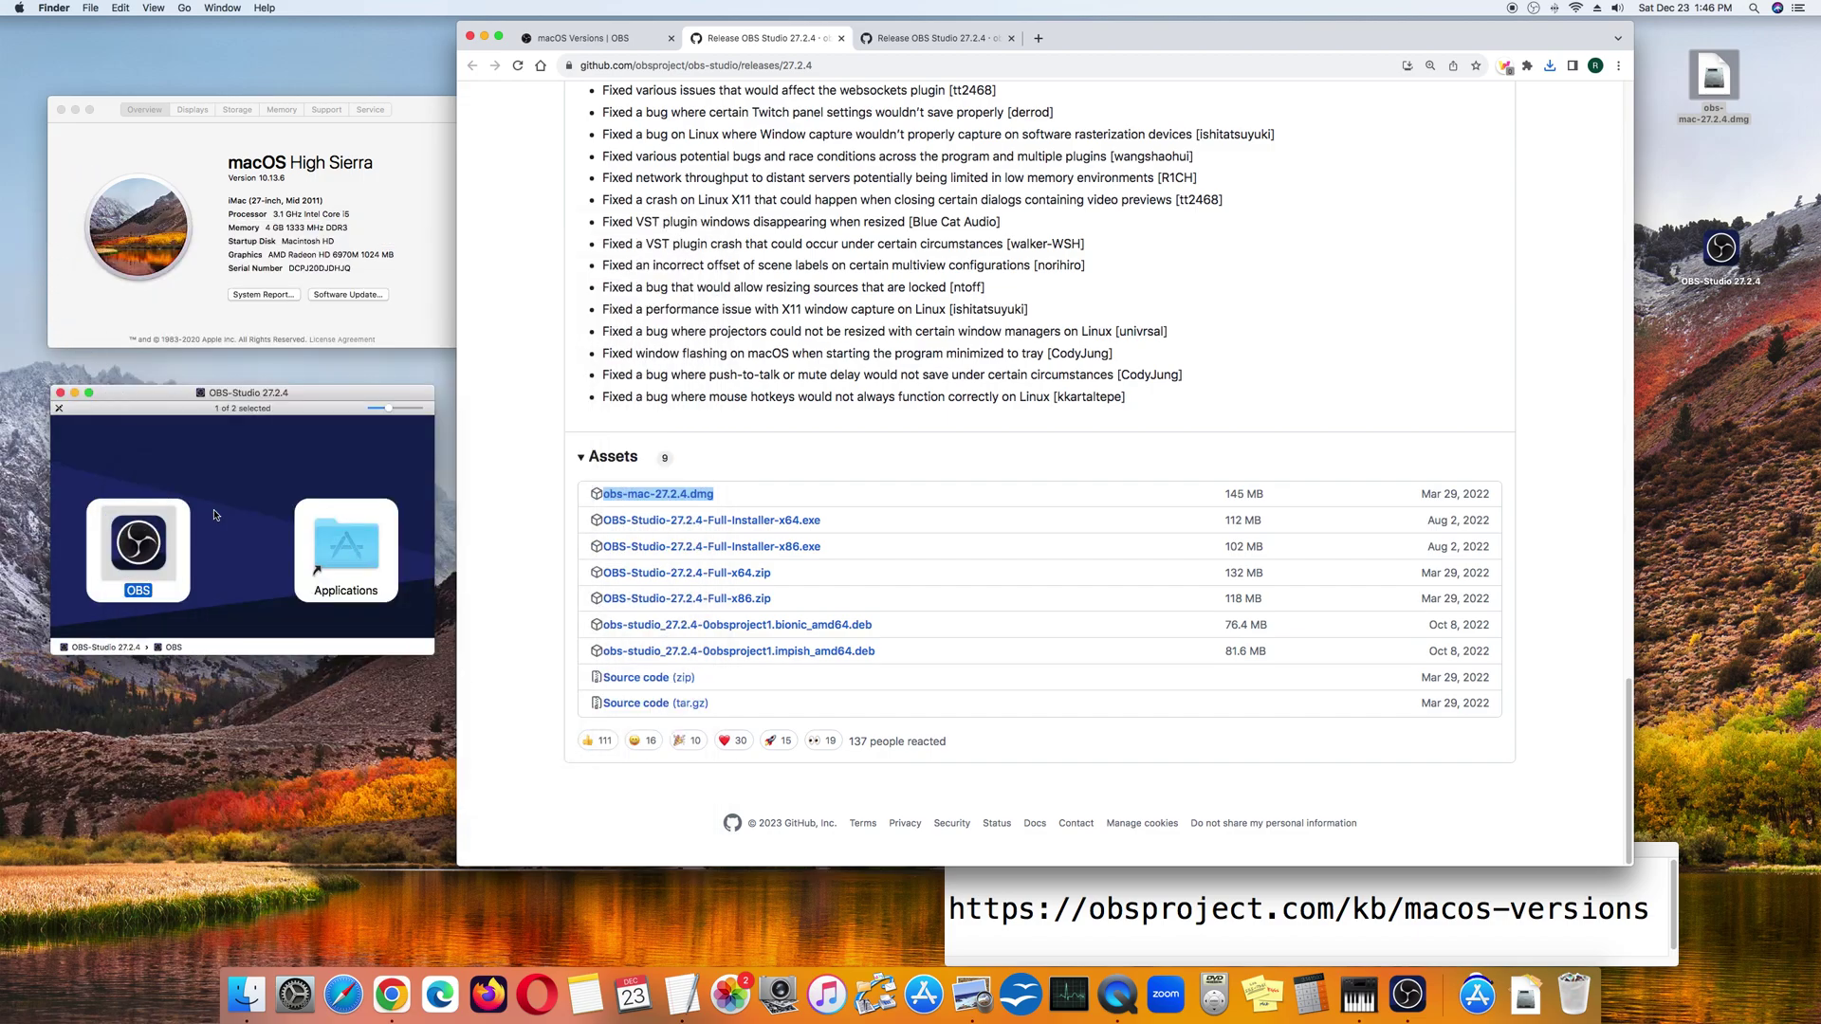
Drag OBS from the disk image into the Applications folder and launch OBS Studio
left_click(1479, 993)
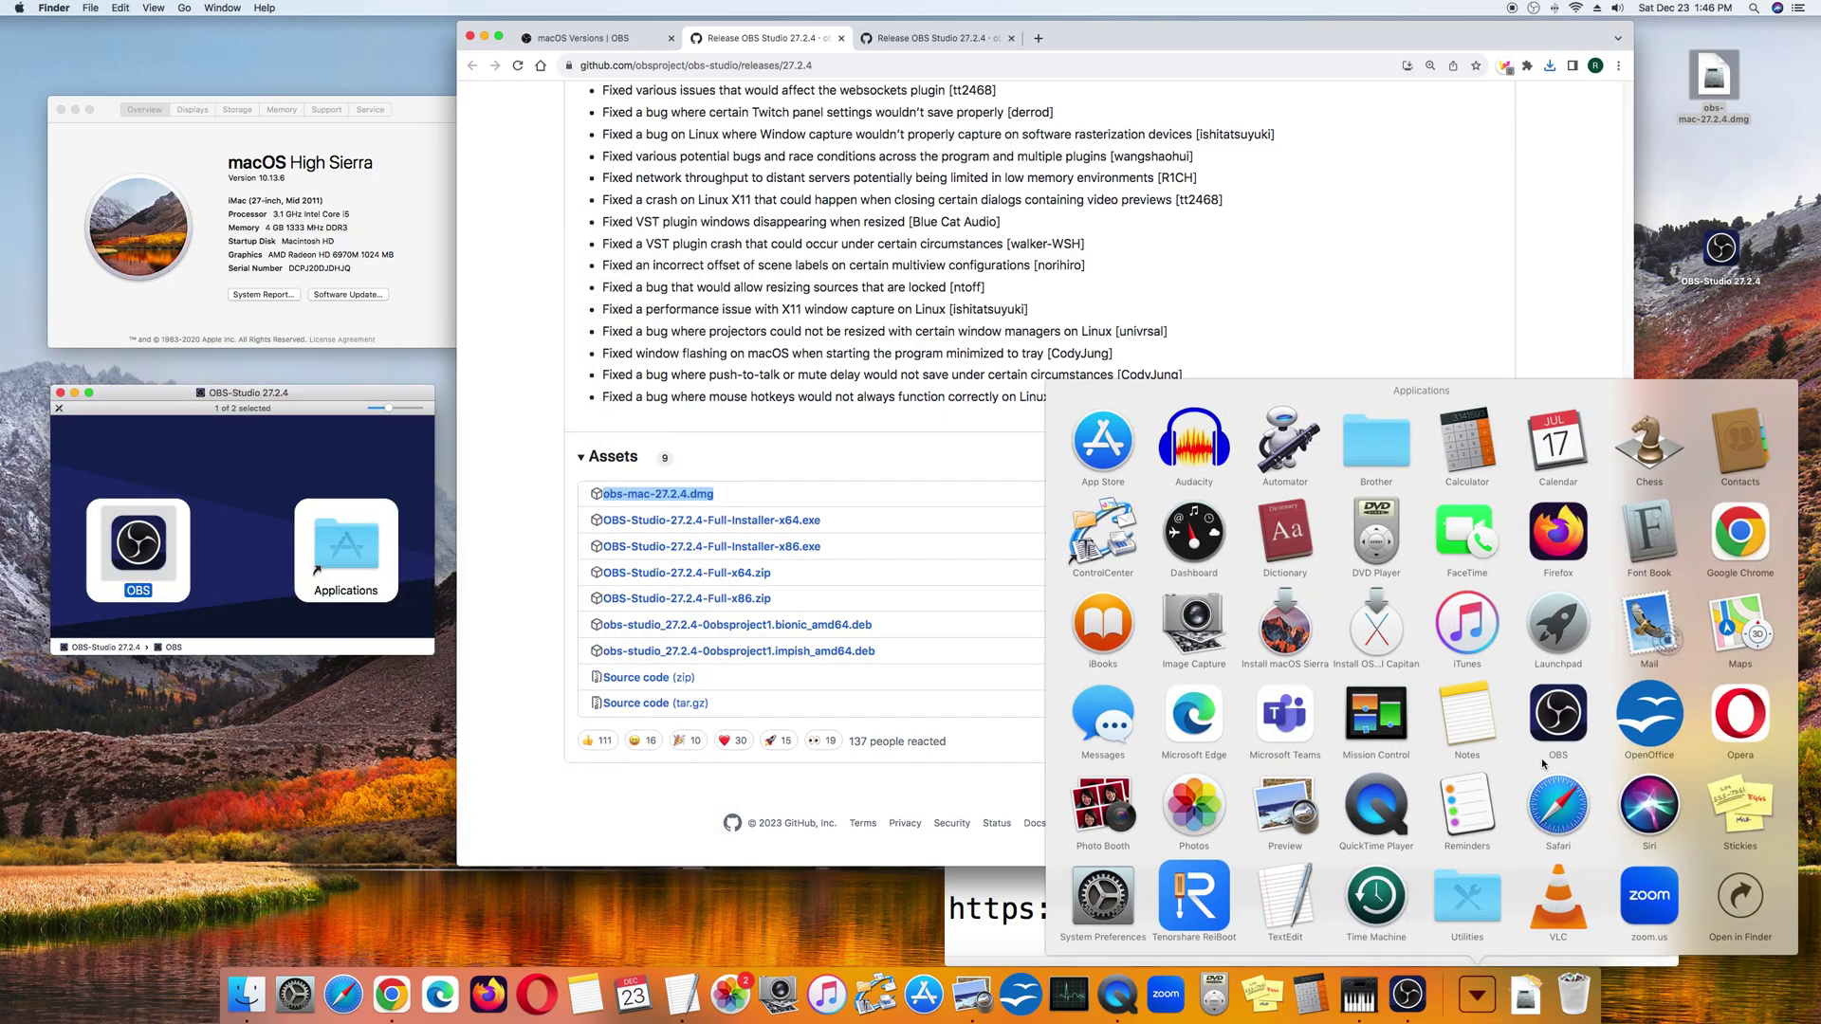
mouse_move(1557, 717)
left_mouse_down()
mouse_move(1520, 910)
mouse_move(1479, 992)
left_mouse_up()
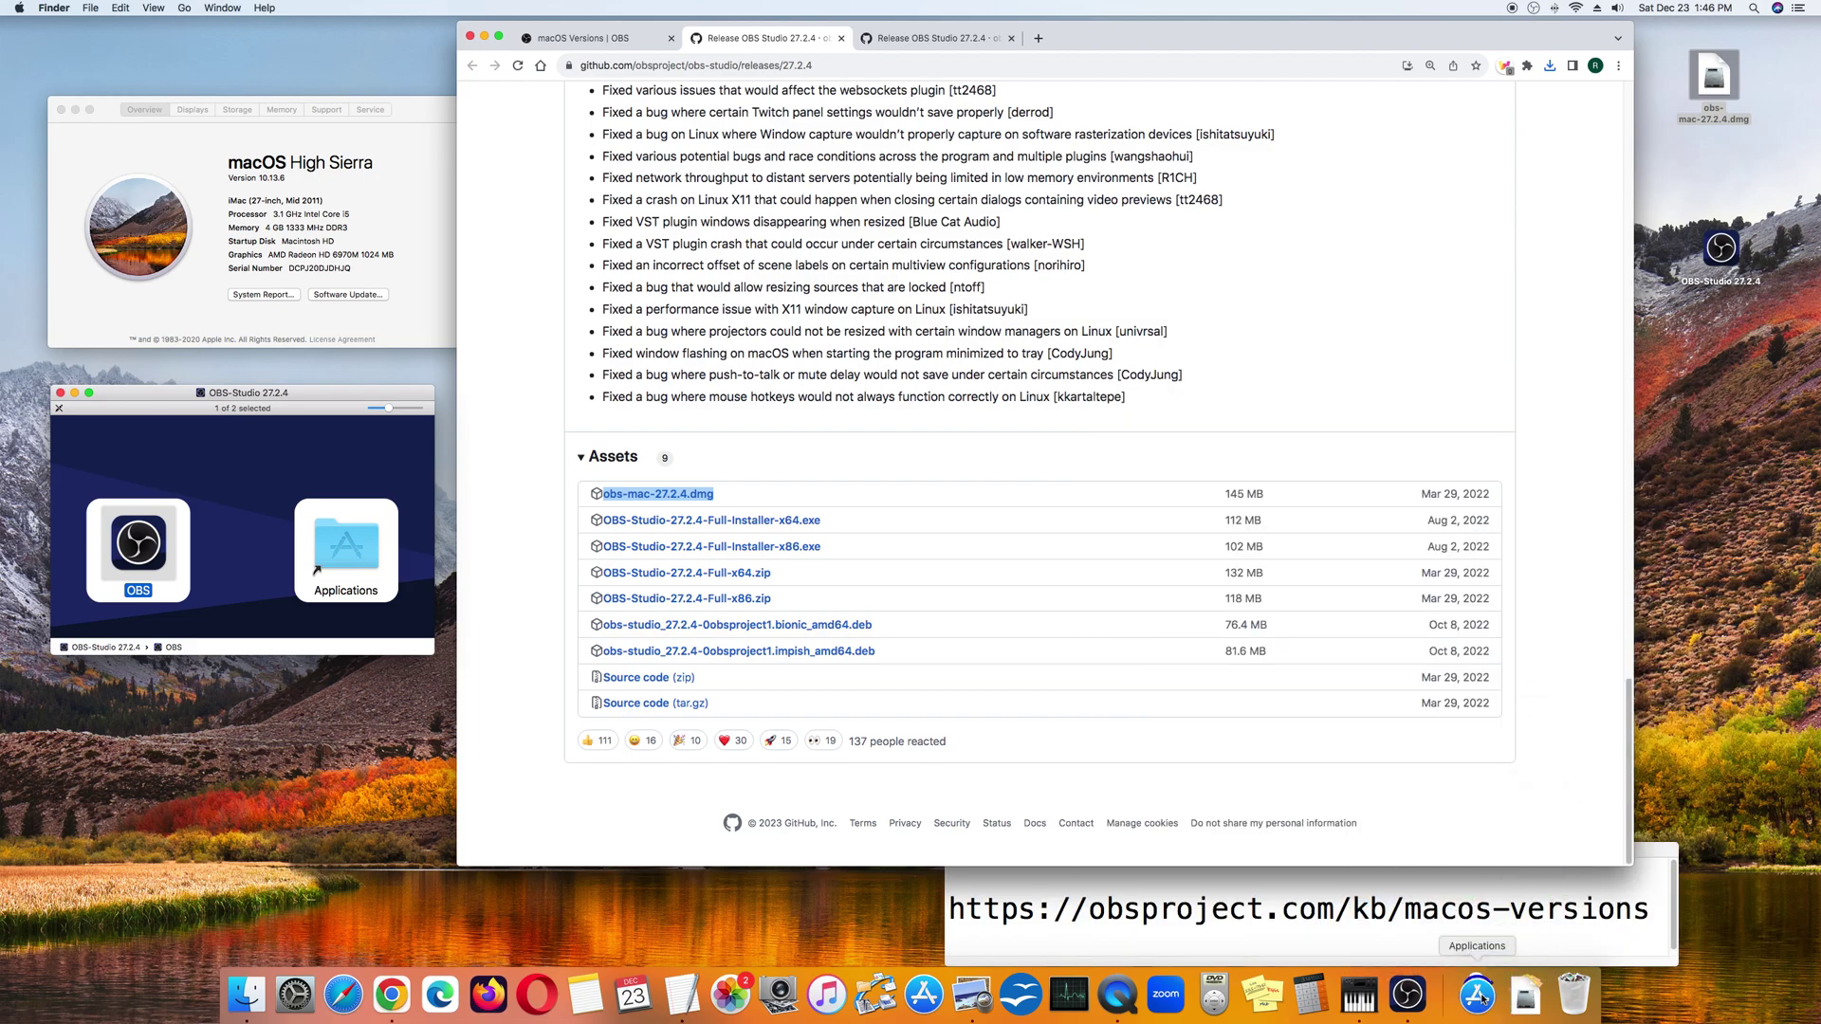
left_click(1479, 993)
left_click(1557, 717)
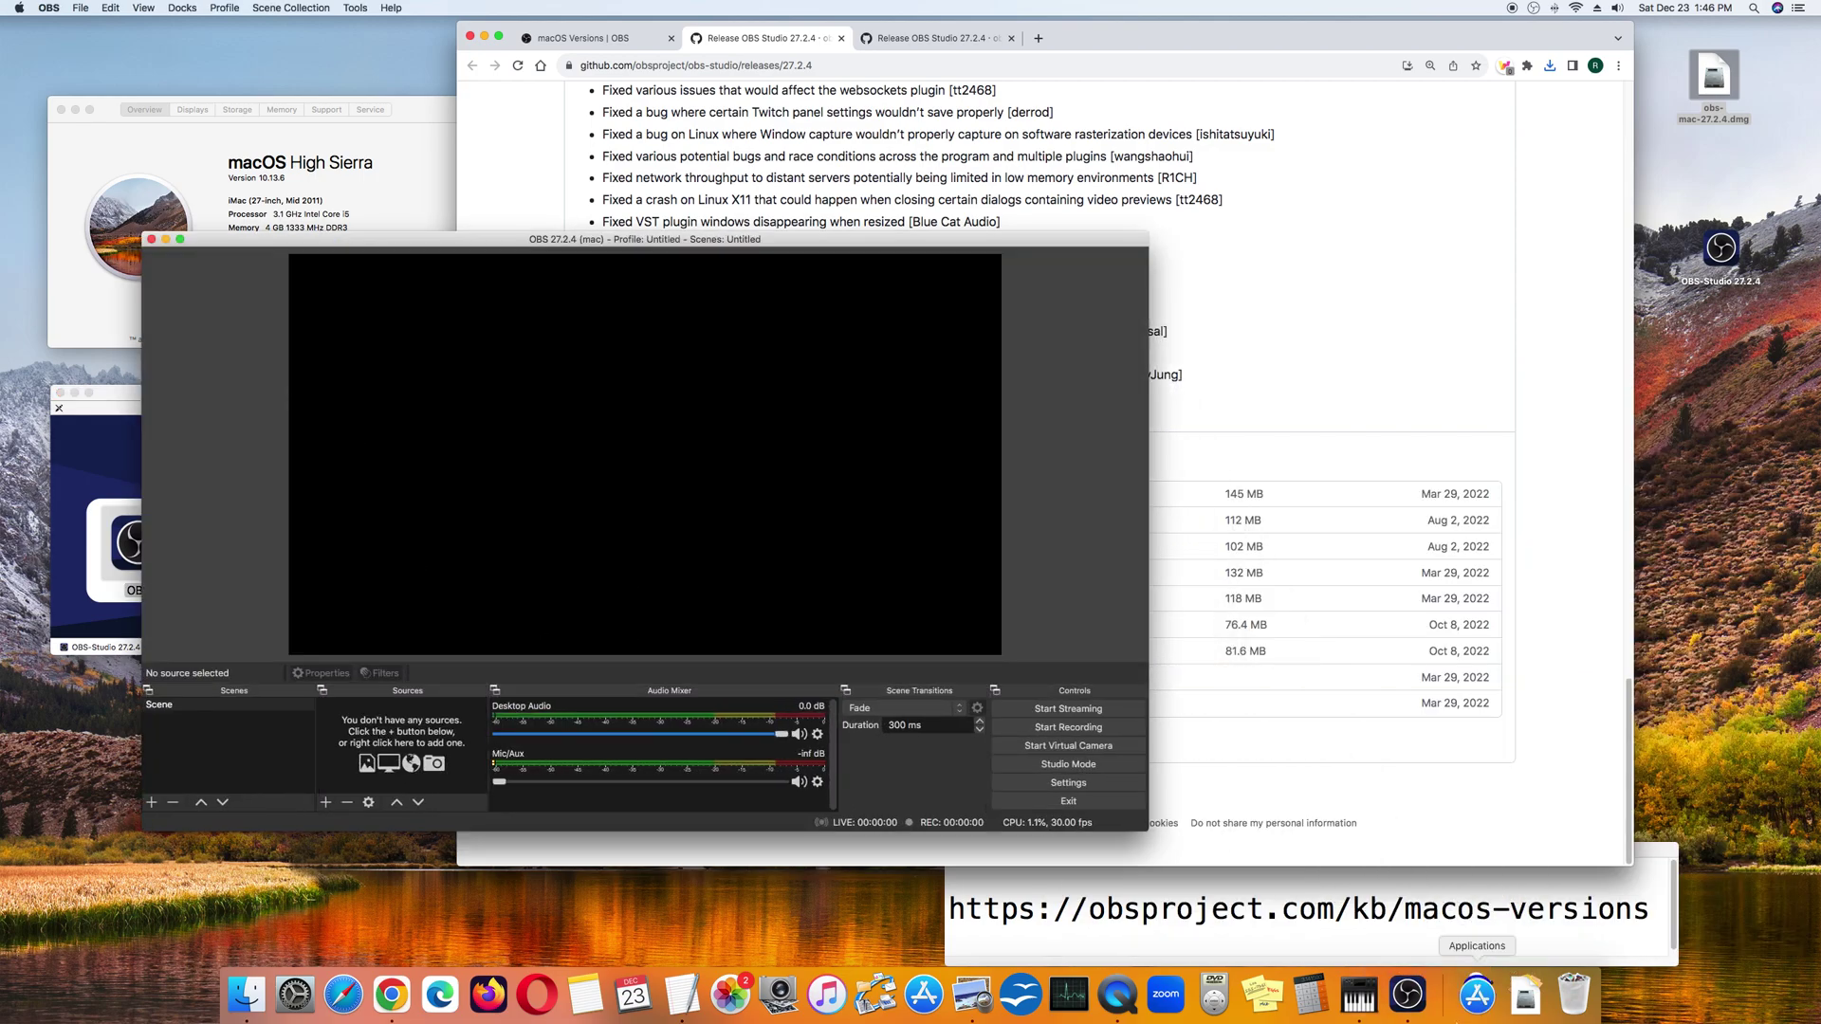
Toggle Keep in Dock for OBS, then place the OBS window and address note side by side
right_click(1412, 996)
mouse_move(1430, 893)
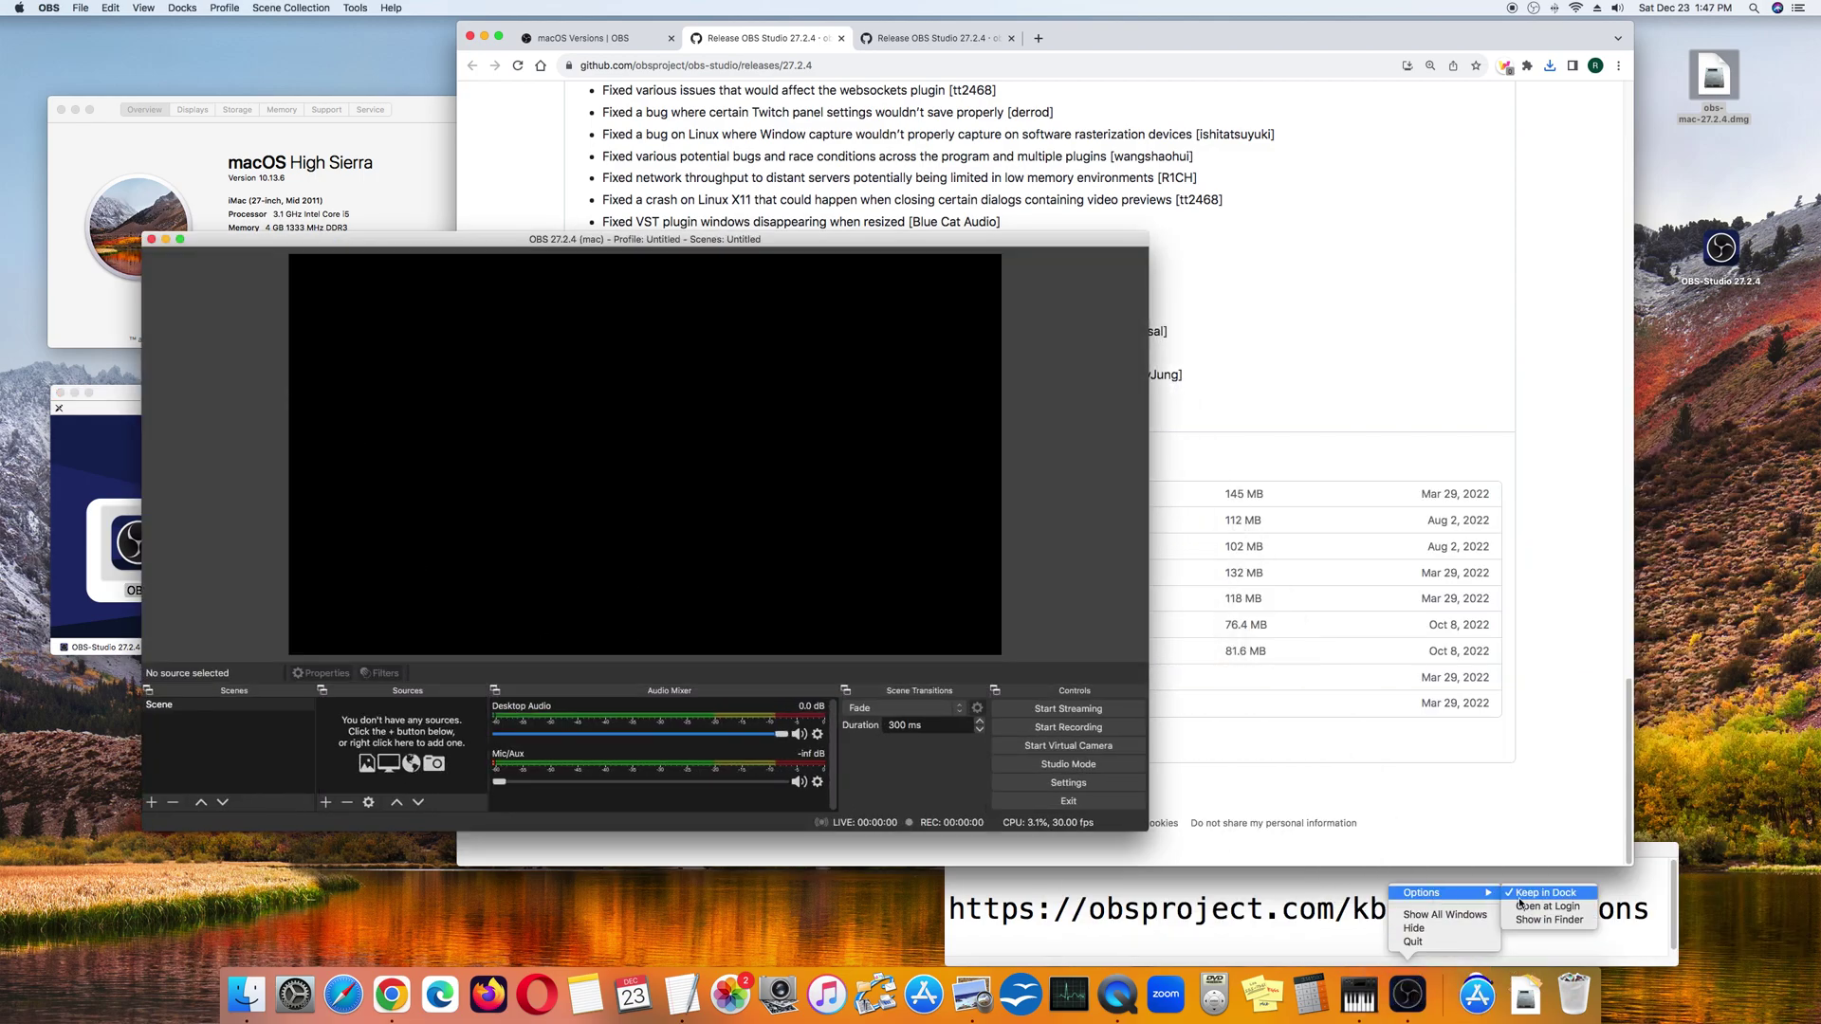
left_click(1544, 893)
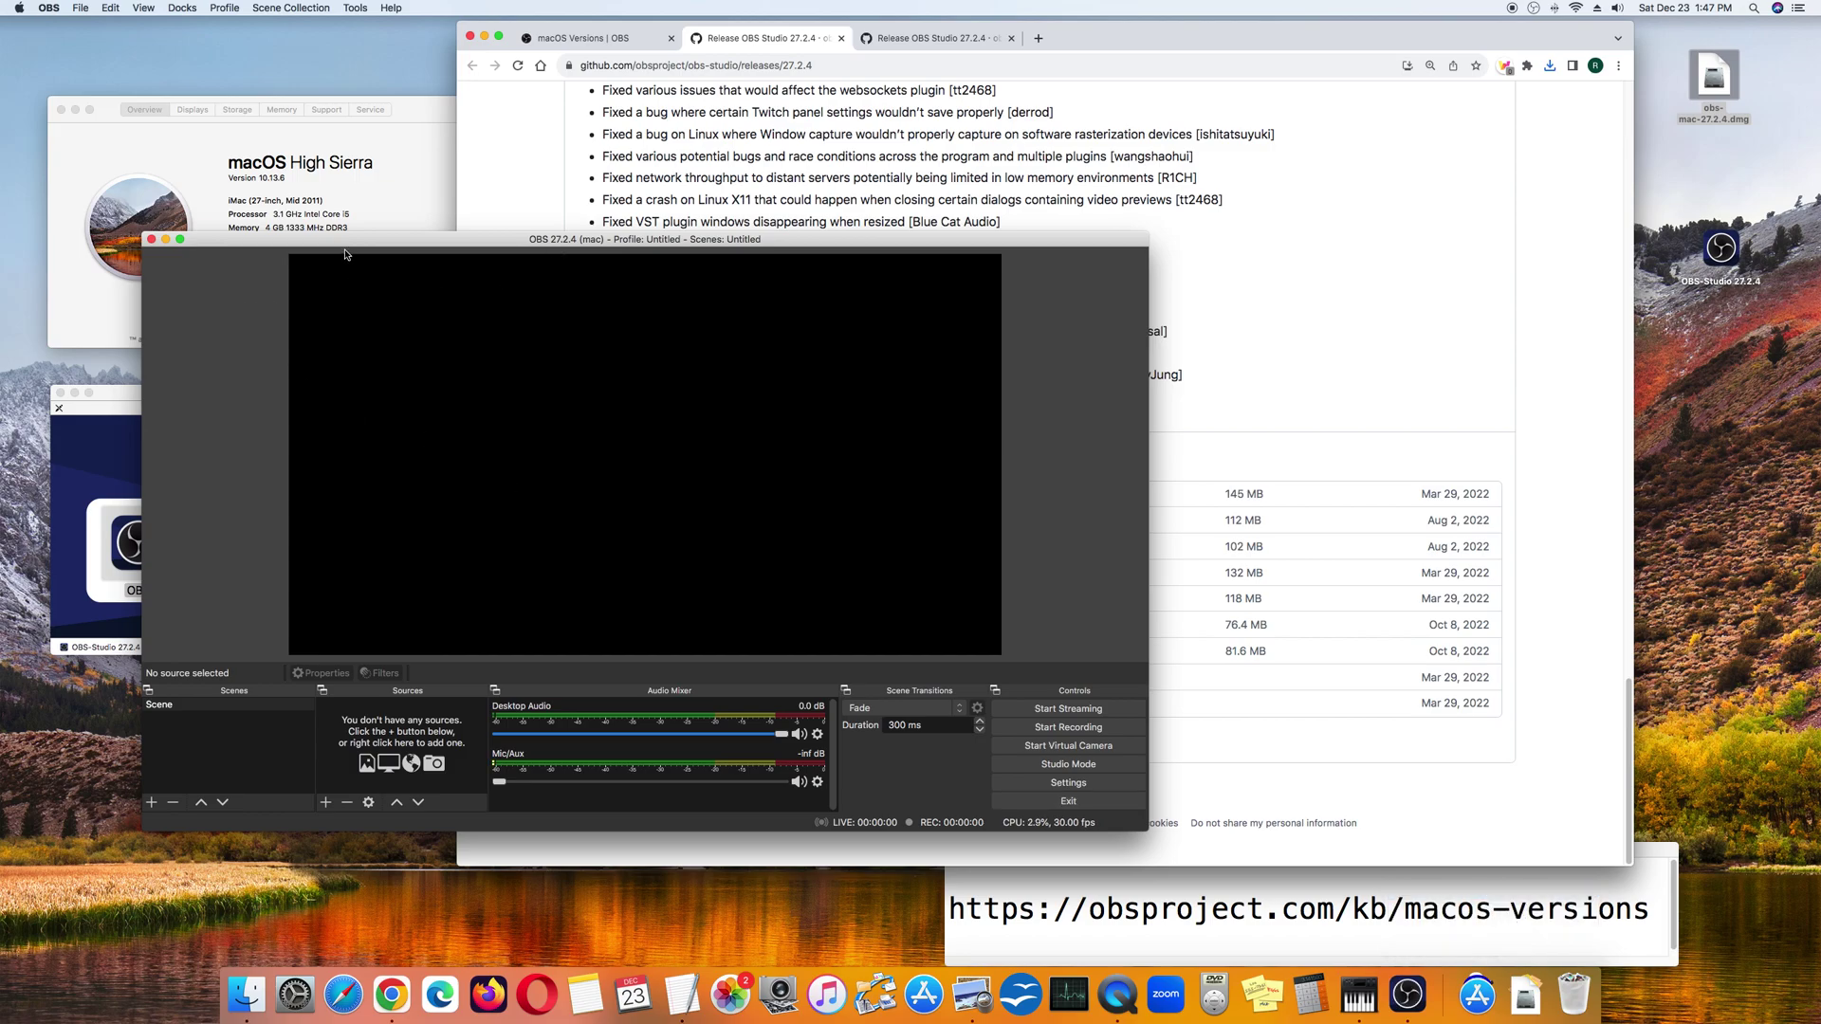
mouse_move(351, 251)
left_mouse_down()
mouse_move(441, 253)
mouse_move(619, 151)
left_mouse_up()
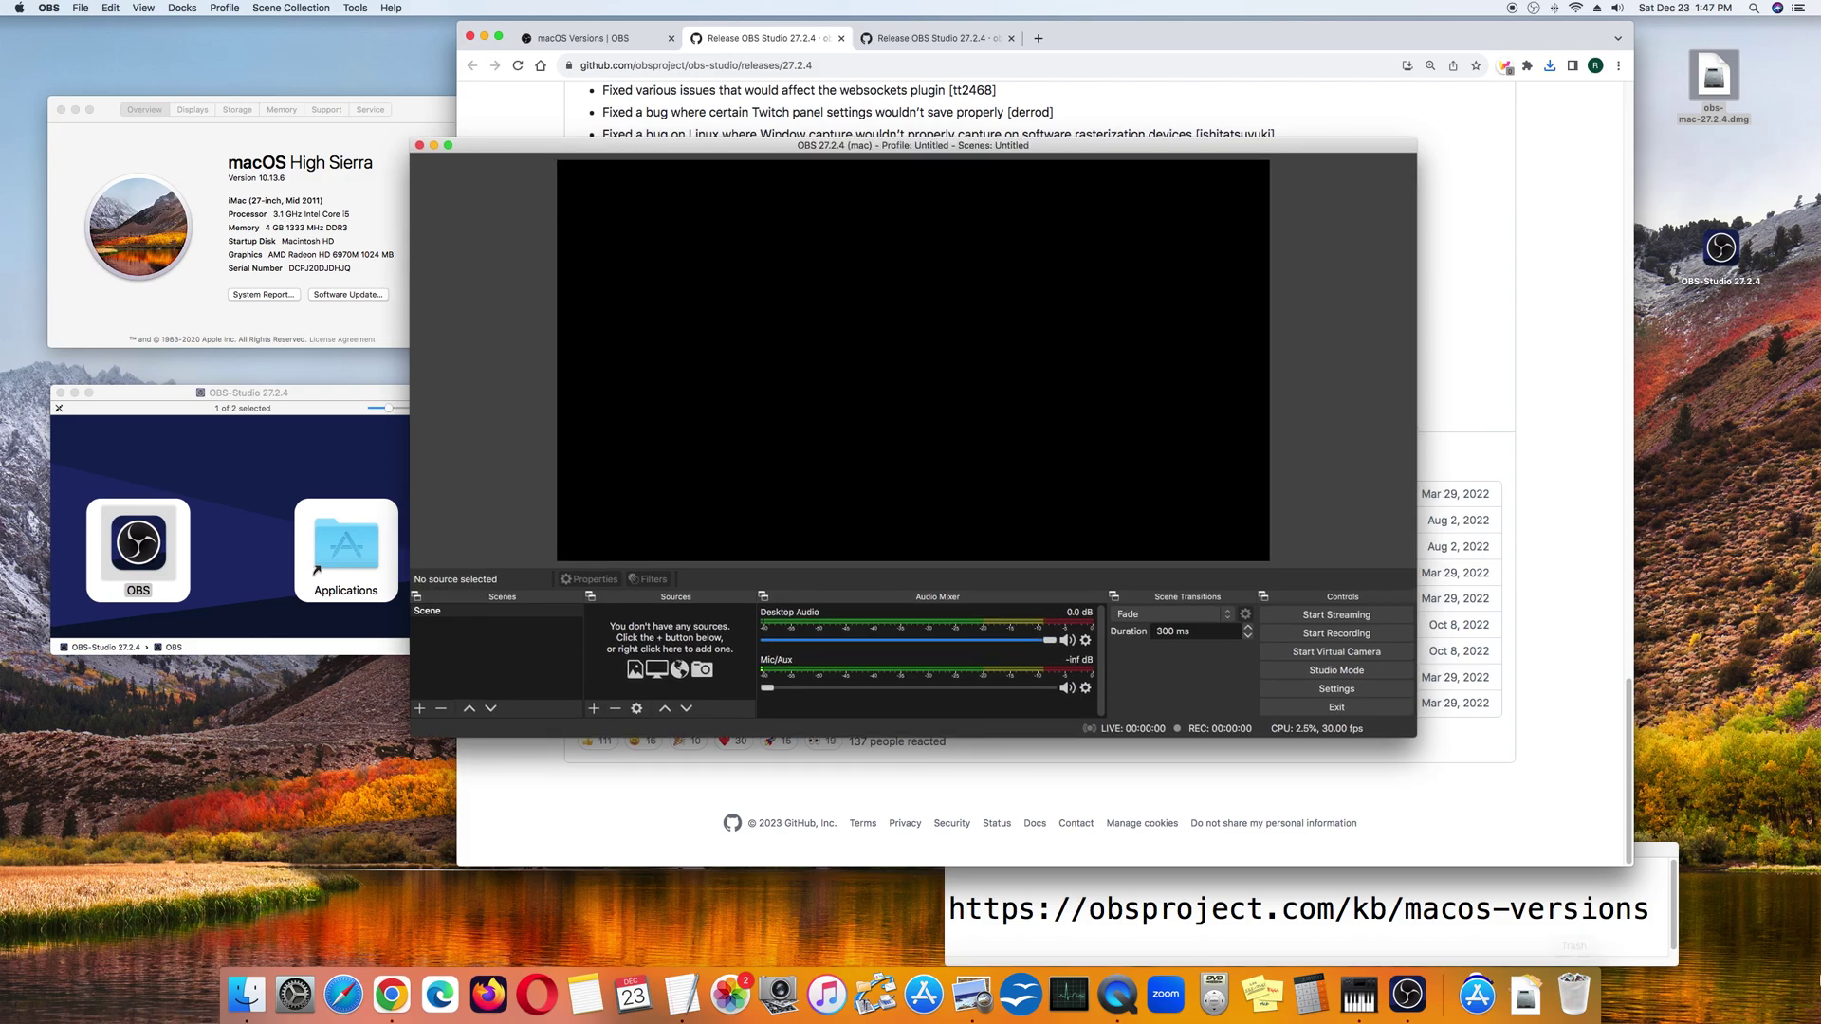
mouse_move(1615, 853)
left_mouse_down()
mouse_move(1776, 43)
mouse_move(1692, 206)
left_mouse_up()
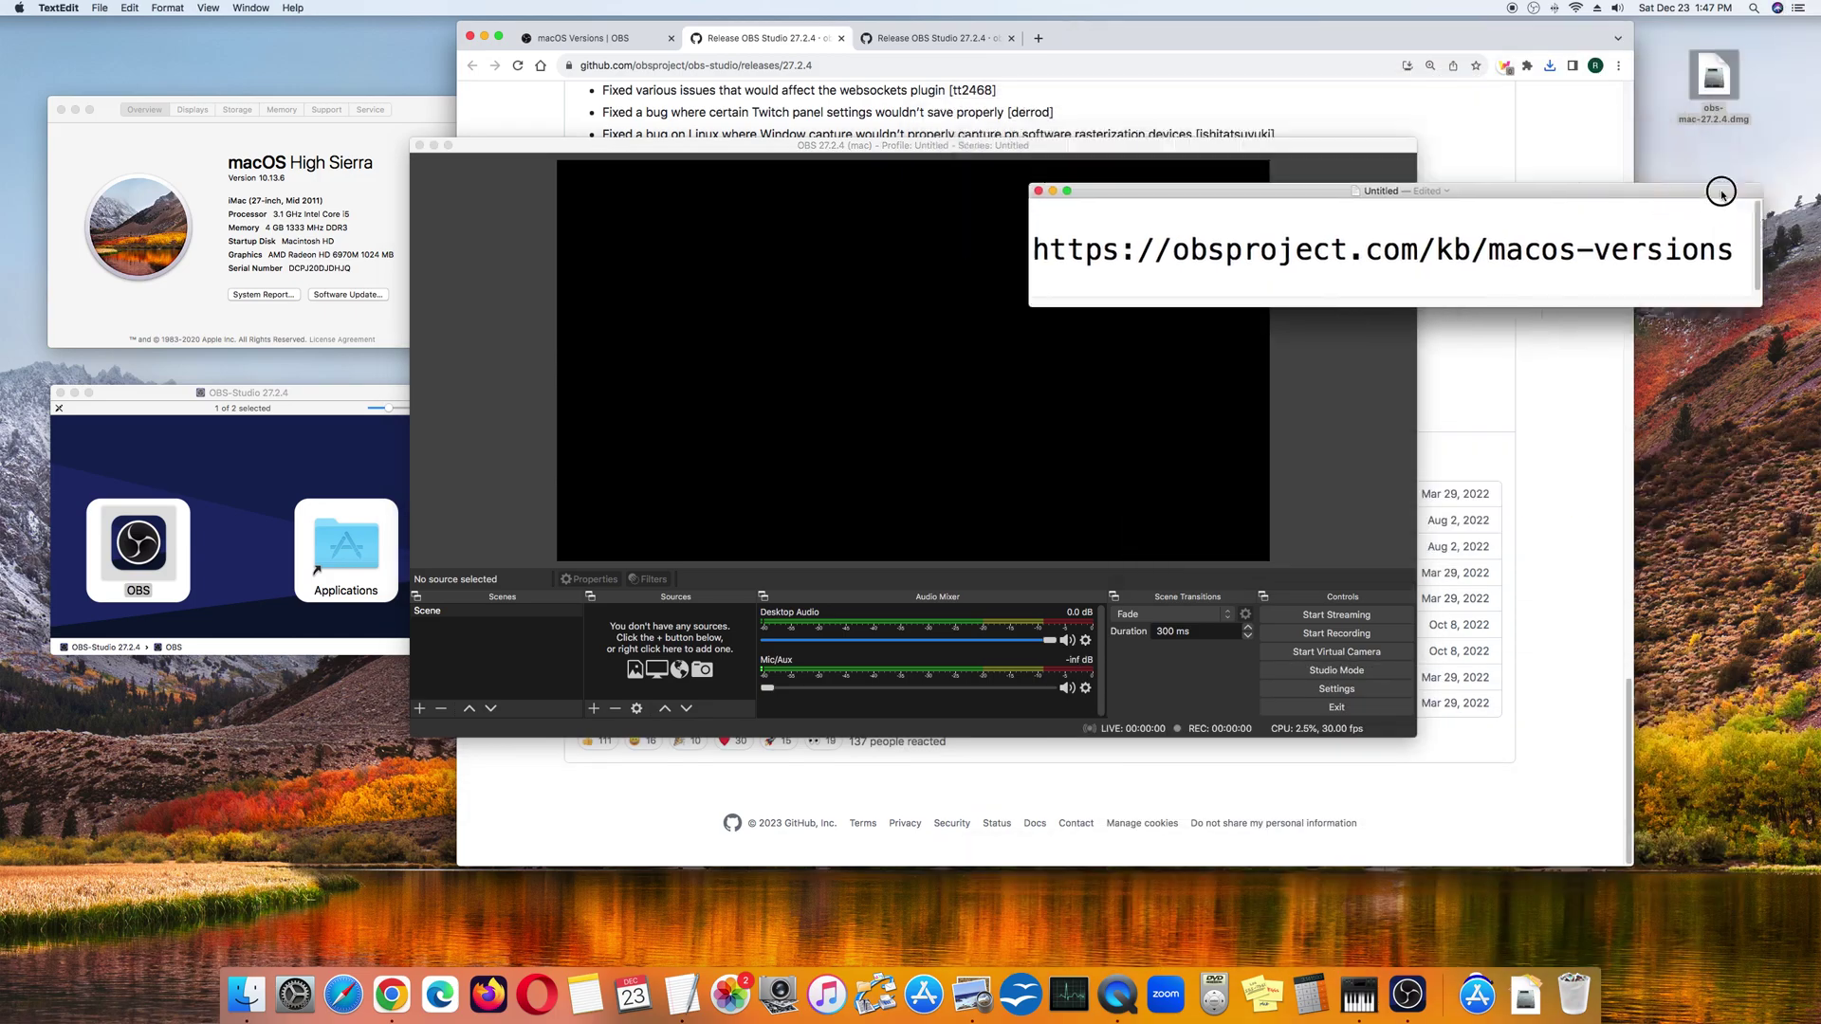